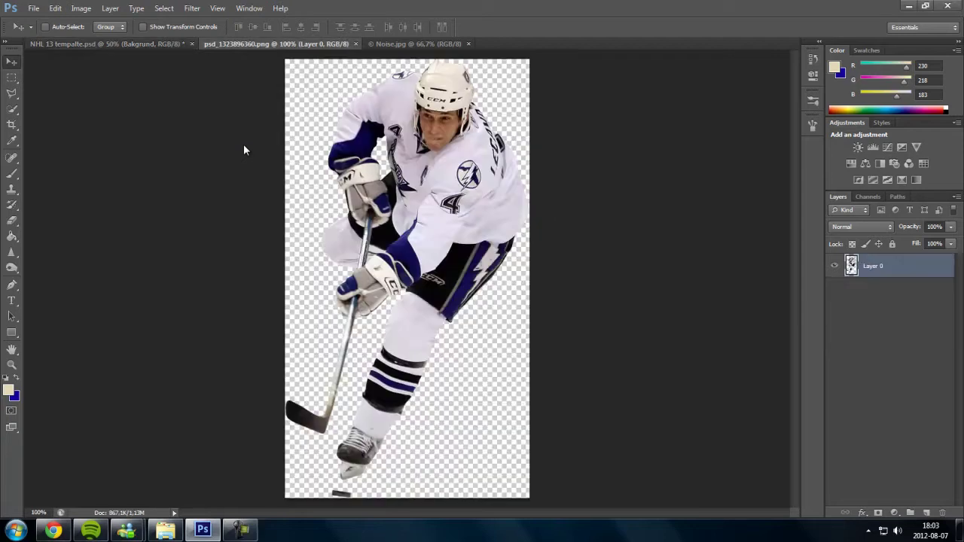
- Scale the player up with Free Transform so he fills the cover behind the EA Sports logo
key("ctrl+t")
left_click_drag(359, 150, 421, 143)
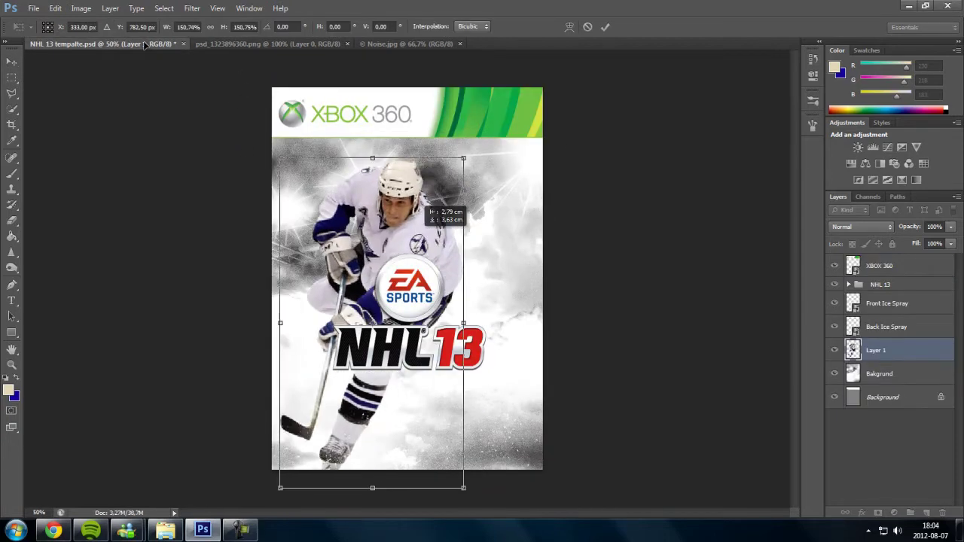
key("Return")
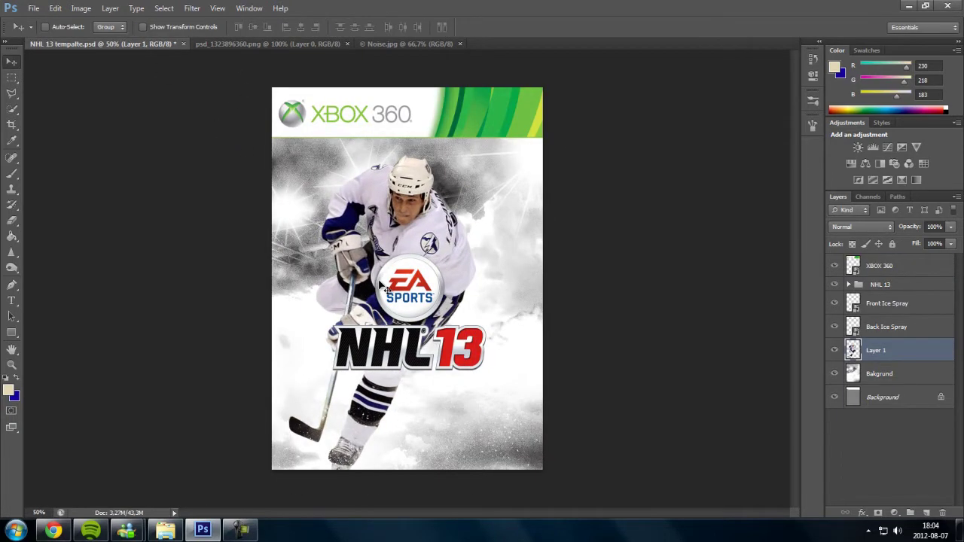
- Hide and reshow the player layer while checking the Brush settings
key("ctrl+comma")
key("F5")
key("b")
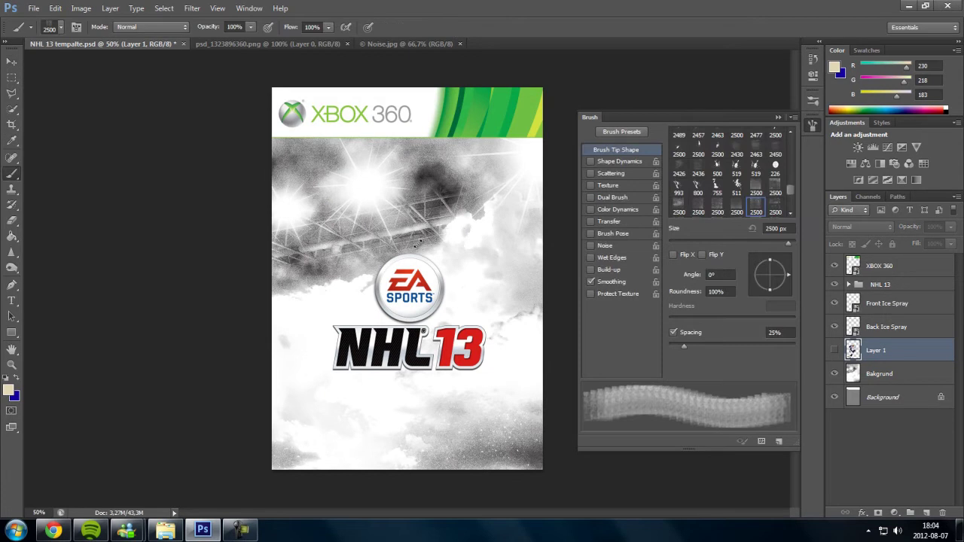
left_click(878, 374)
key("F5")
- Nudge the player slightly lower, then select Bakgrund for Image Adjustments
left_click(834, 349)
key("v")
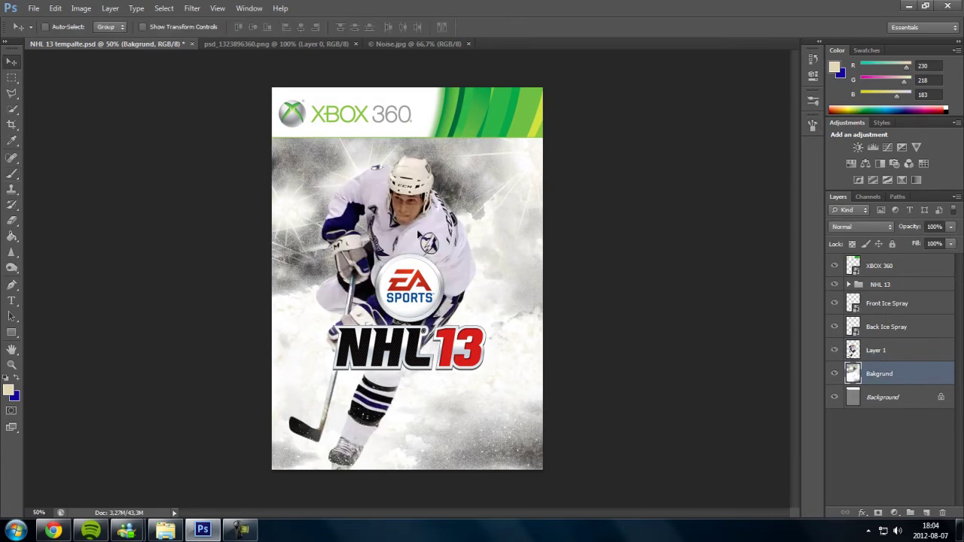
left_click_drag(470, 233, 472, 237)
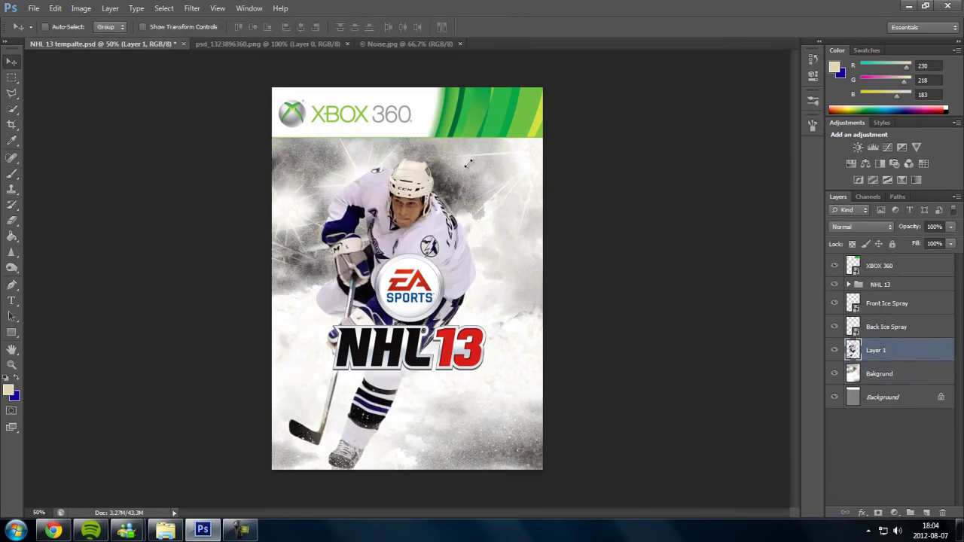
key("alt+bracketleft")
key("alt+i")
- Apply Levels to Bakgrund, then Levels with midtone 0.9 to the player layer
key("a")
key("l")
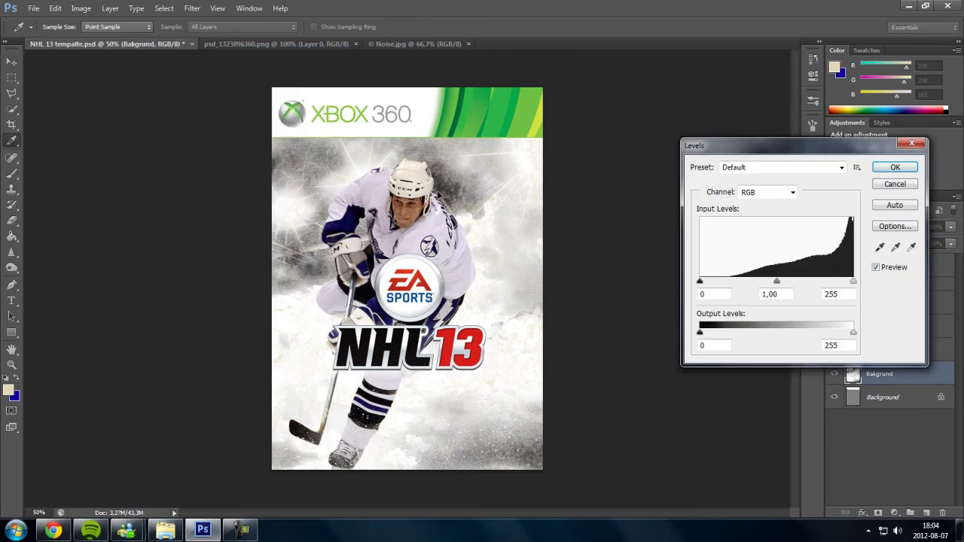
key("alt+bracketright")
key("alt+i")
type("al0,9")
key("Return")
- Shift the player's hue by -5 in Hue/Saturation
key("alt+i")
key("a")
key("h")
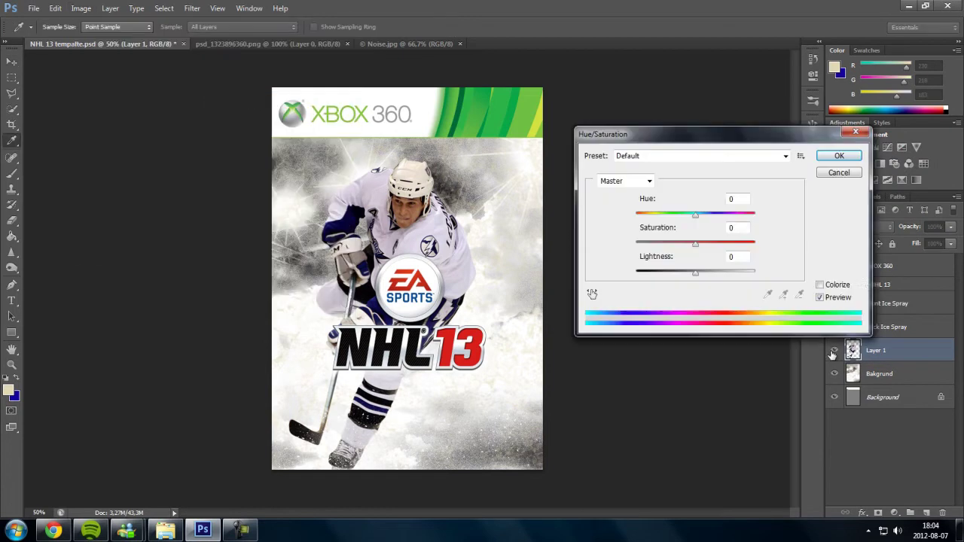
key("shift+Tab")
type("-5")
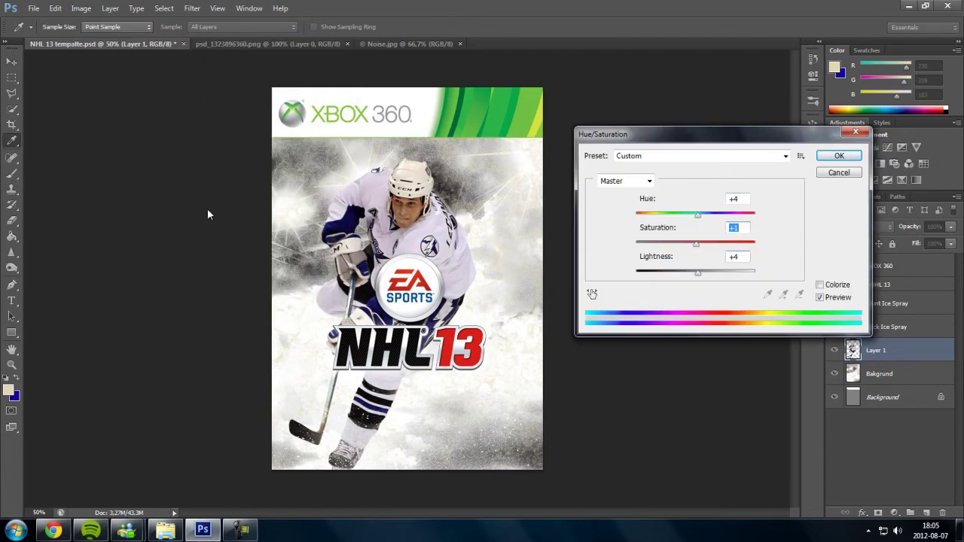
key("Return")
- Create an empty Layer 2 below the player and get the Brush tool ready
key("v")
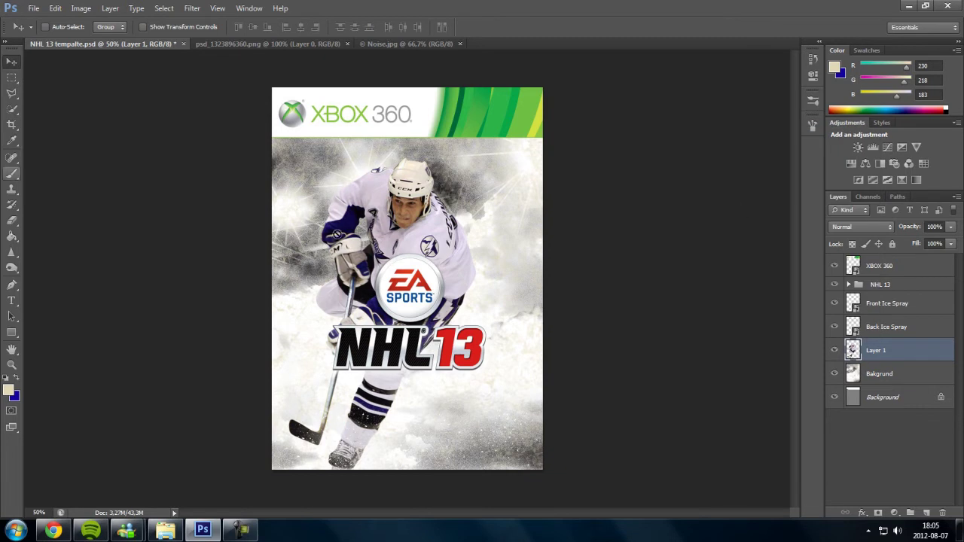
key("b")
key("ctrl+shift+alt+n")
key("ctrl+bracketleft")
key("F5")
- Paint blue splatter near the player's head with the 519 px splatter tip
left_click(736, 188)
left_click(737, 167)
key("x")
left_click_drag(452, 188, 445, 181)
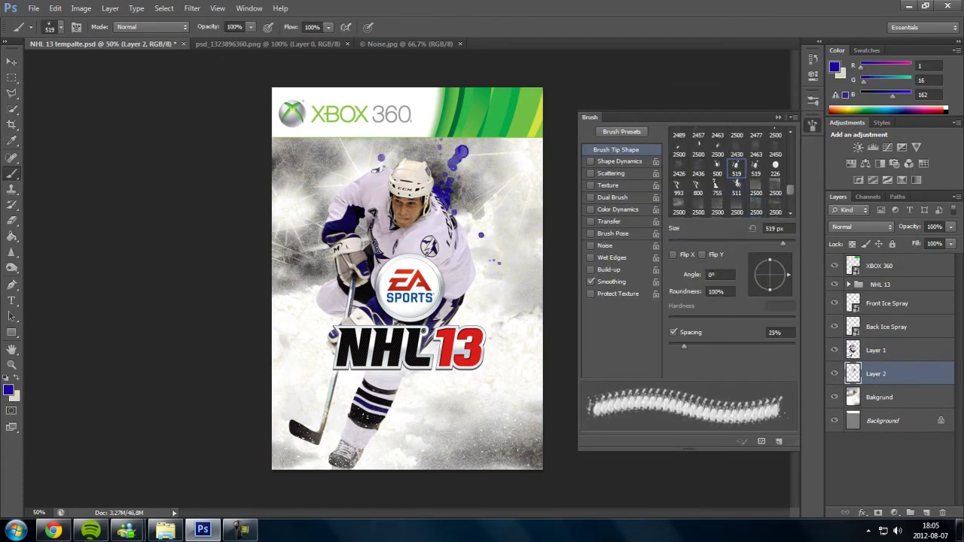
- Paint more blue splatter using the 993, 511 and 800 px tips rotated to -28°
left_click(756, 166)
key("period")
key("period")
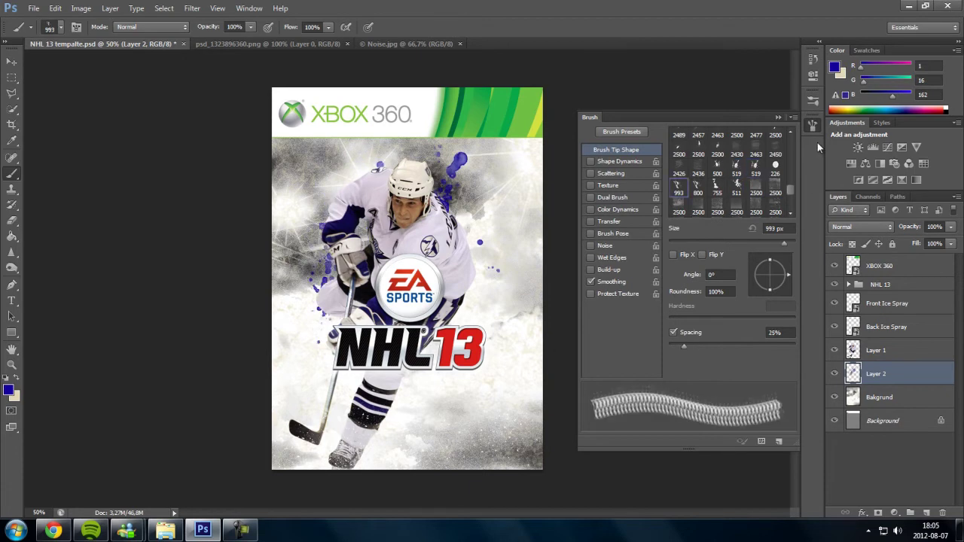
key("period")
key("period")
key("period")
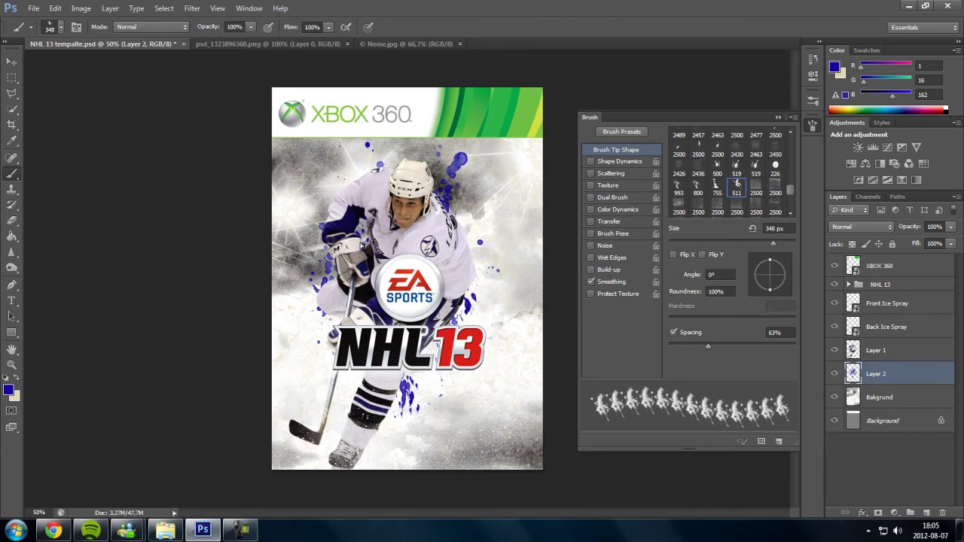
key("comma")
key("comma")
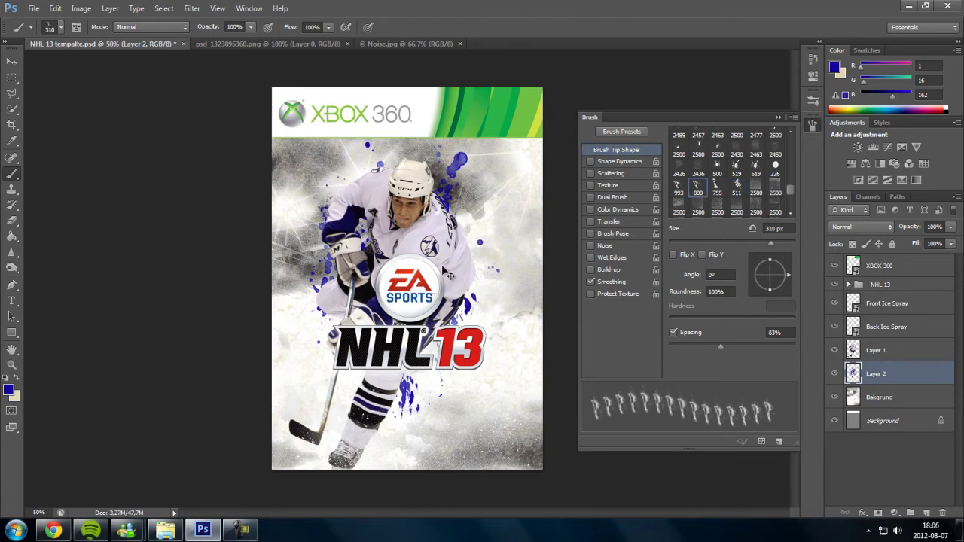
key("Right")
key("Right")
key("Right")
key("F5")
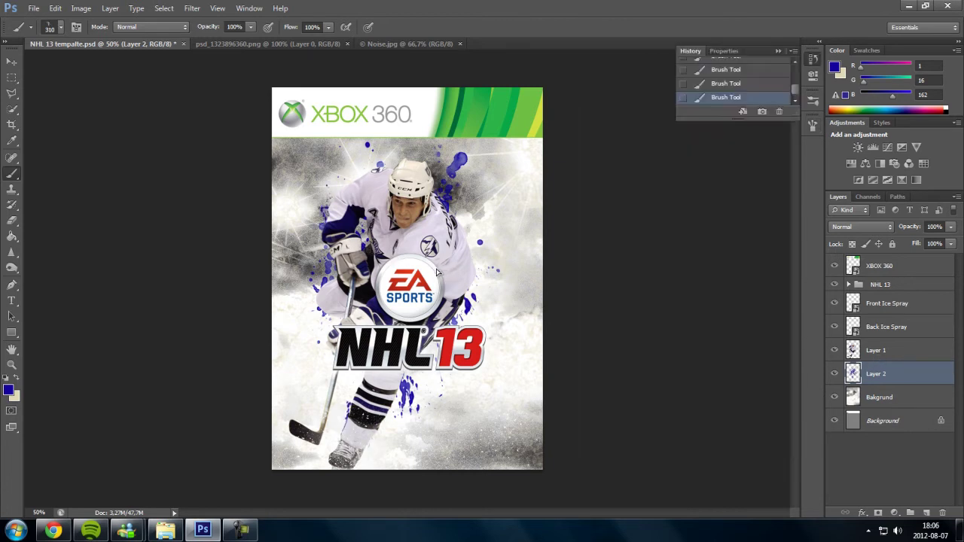
key("e")
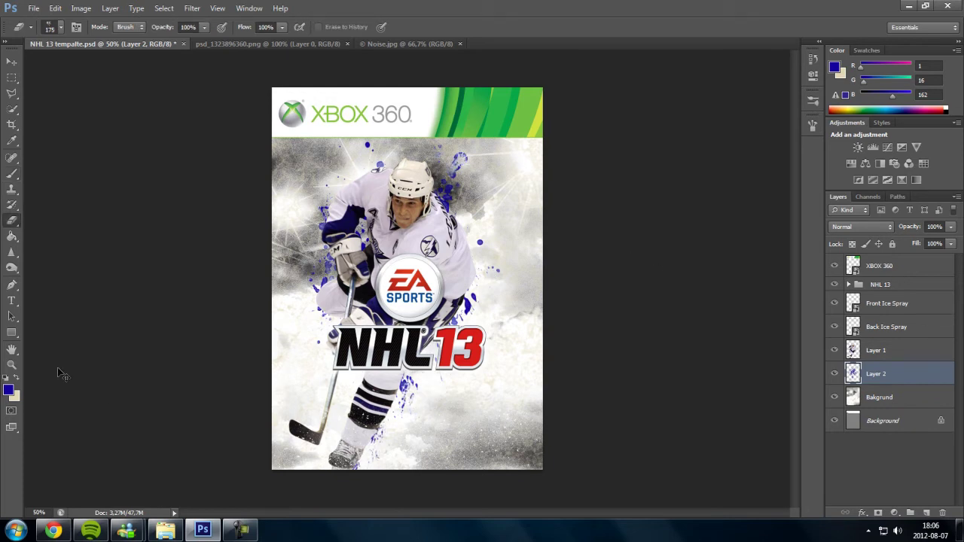
- Stamp a dark grey mark near the bottom with the 511 px splatter tip
key("b")
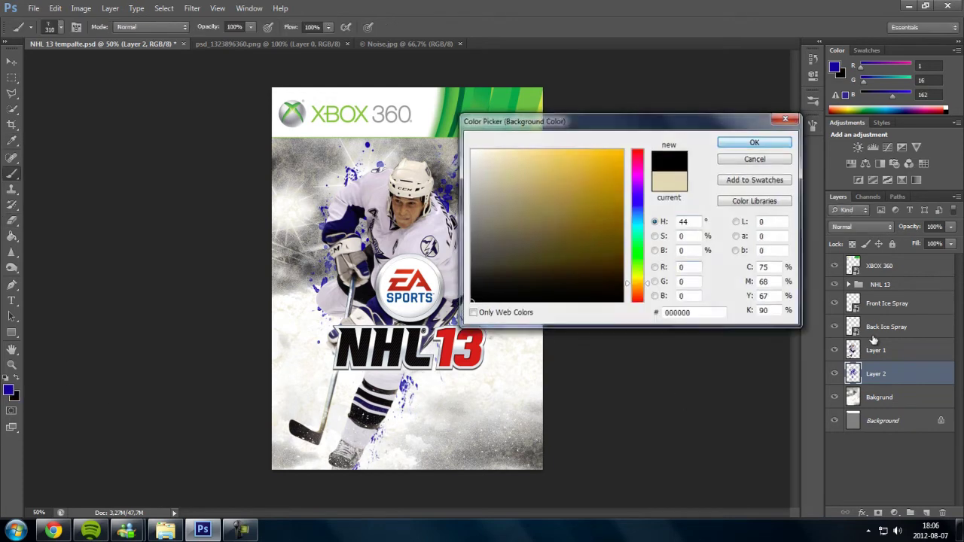
key("Escape")
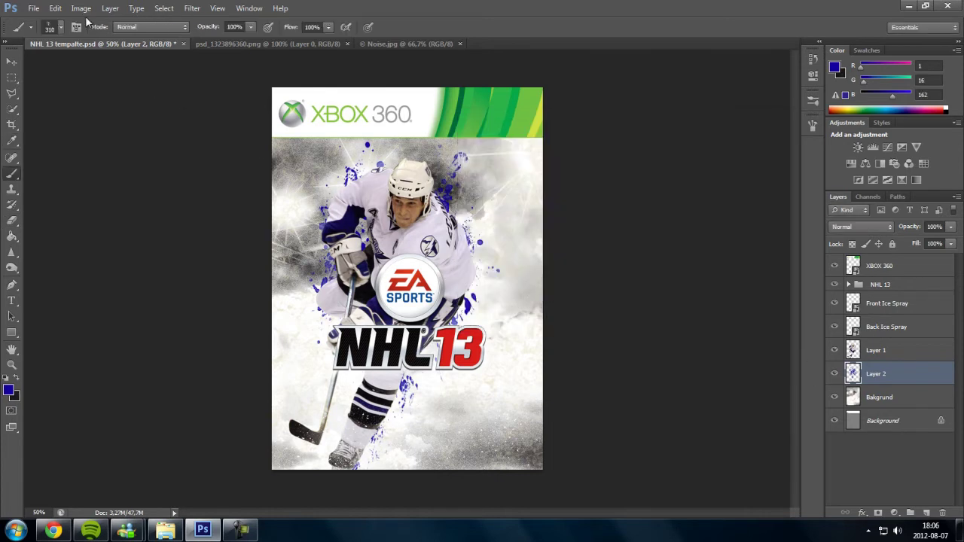
key("F5")
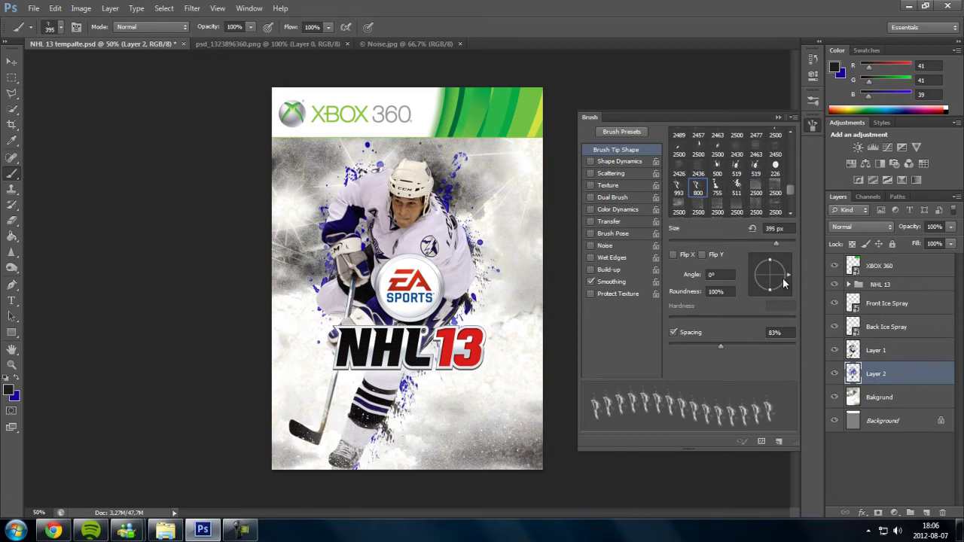
key("period")
key("period")
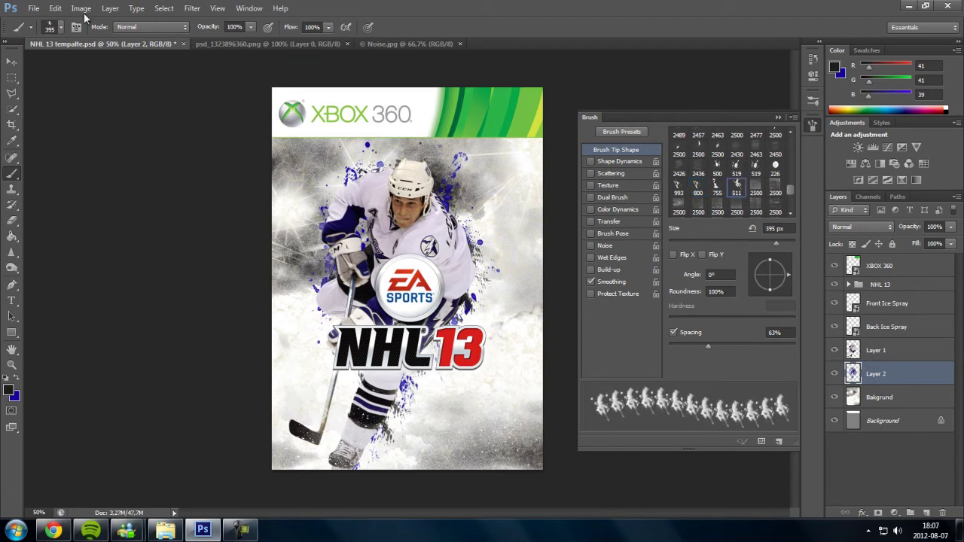
left_click(413, 380)
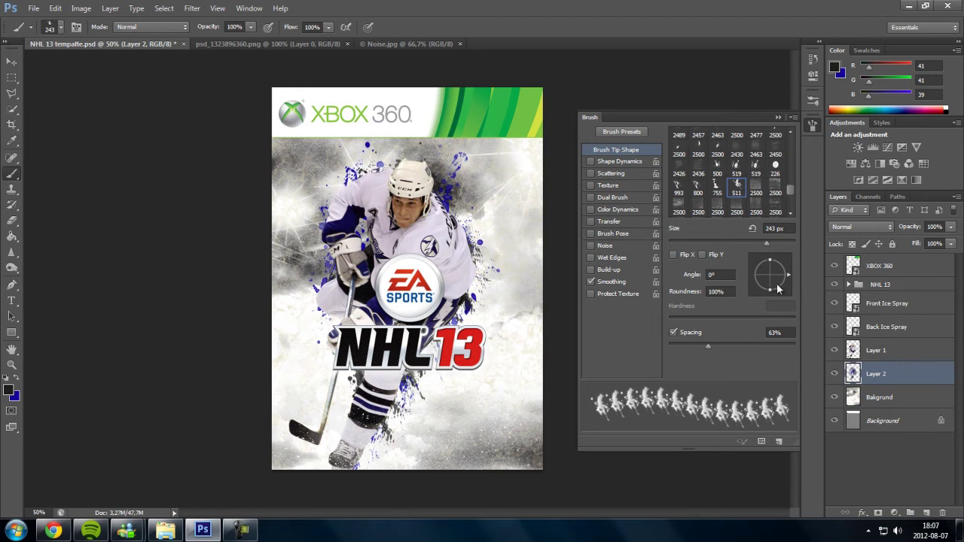
- Dab scattered dark paint using a round 226 px tip with Scattering enabled
key("comma")
key("comma")
key("comma")
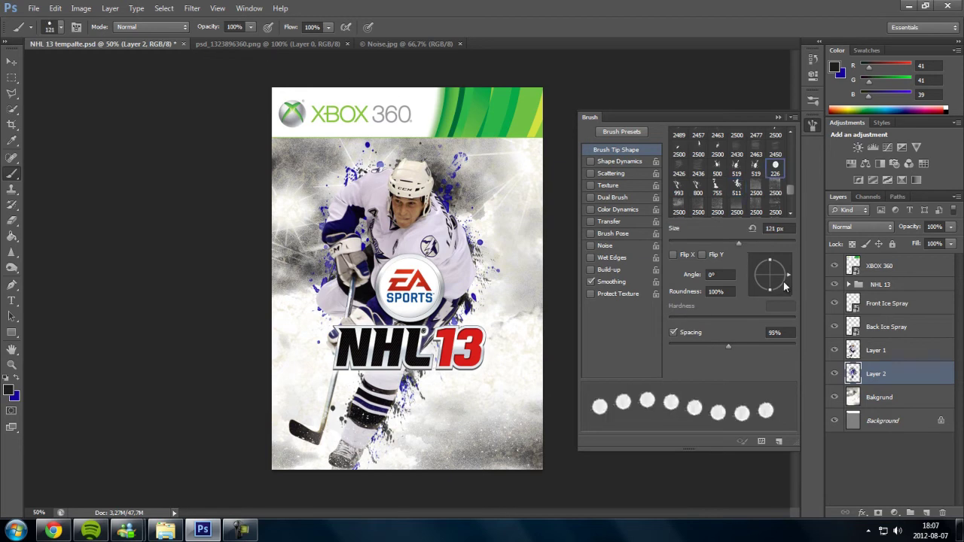
left_click(591, 174)
left_click(463, 393)
key("bracketleft")
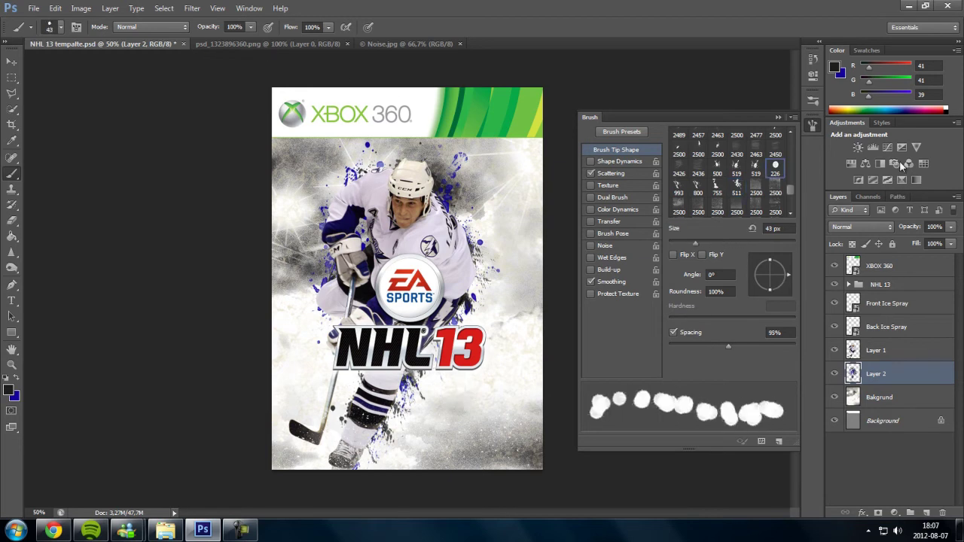
key("F5")
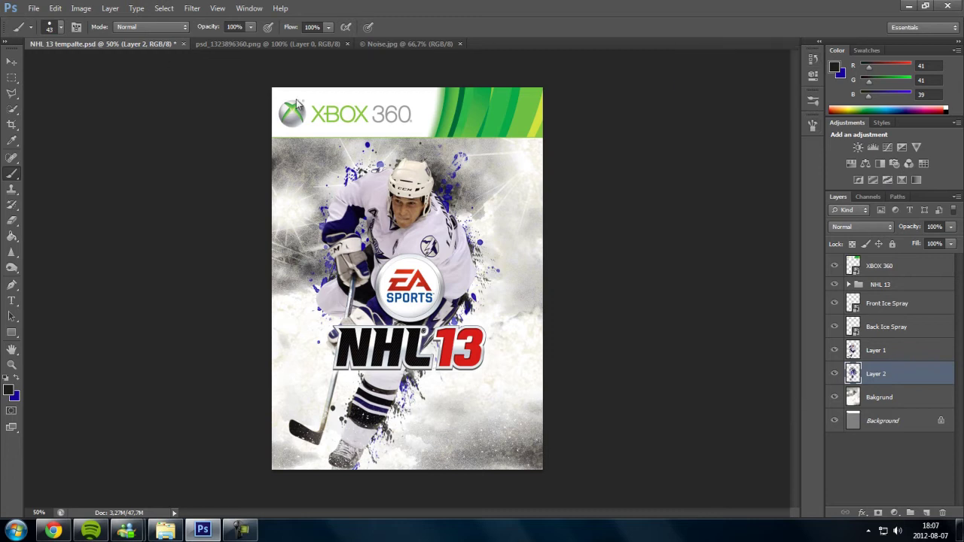
key("F5")
- Tone Layer 2's splatters with Hue/Saturation Lightness -16 and Hue +4, undoing a Levels try
key("F5")
key("F5")
key("bracketleft")
key("bracketleft")
key("F5")
key("ctrl+l")
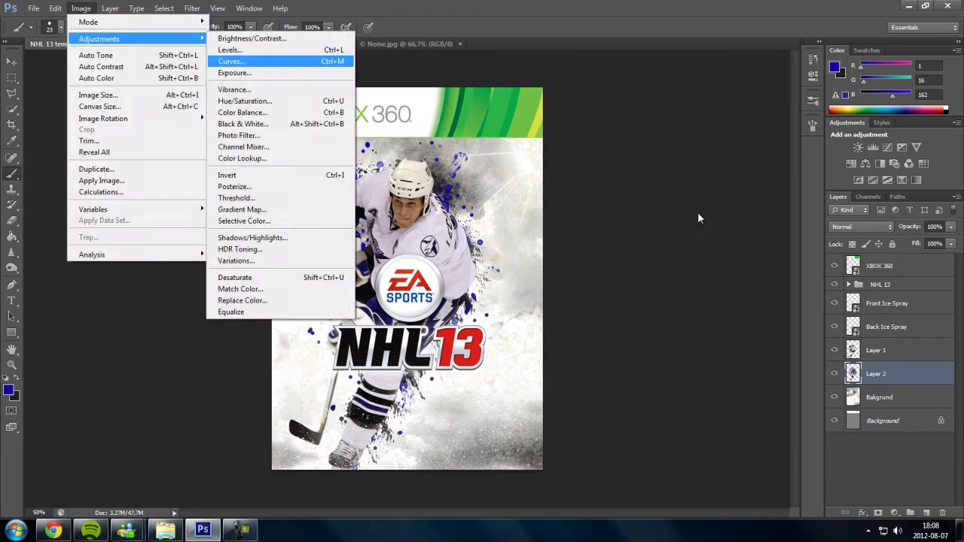
key("Return")
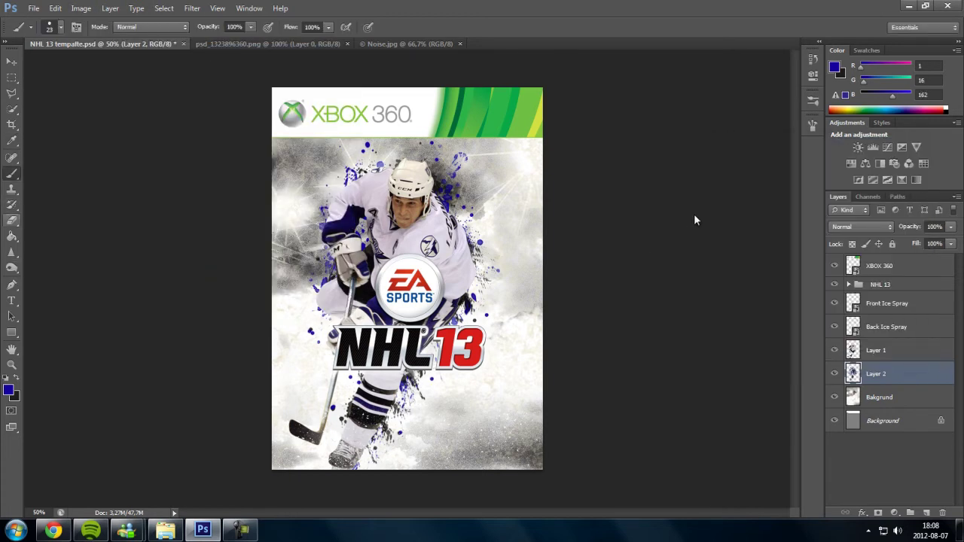
key("ctrl+z")
key("ctrl+z")
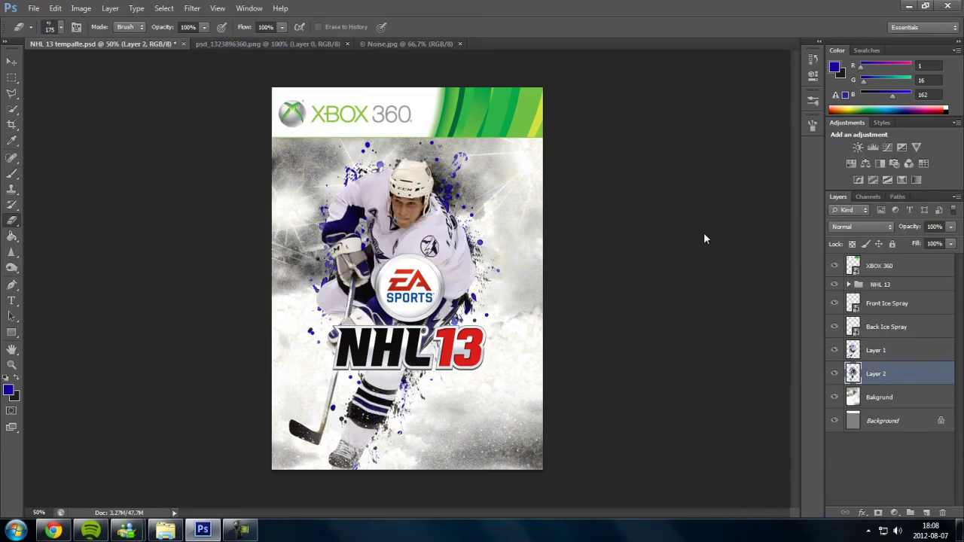
key("ctrl+u")
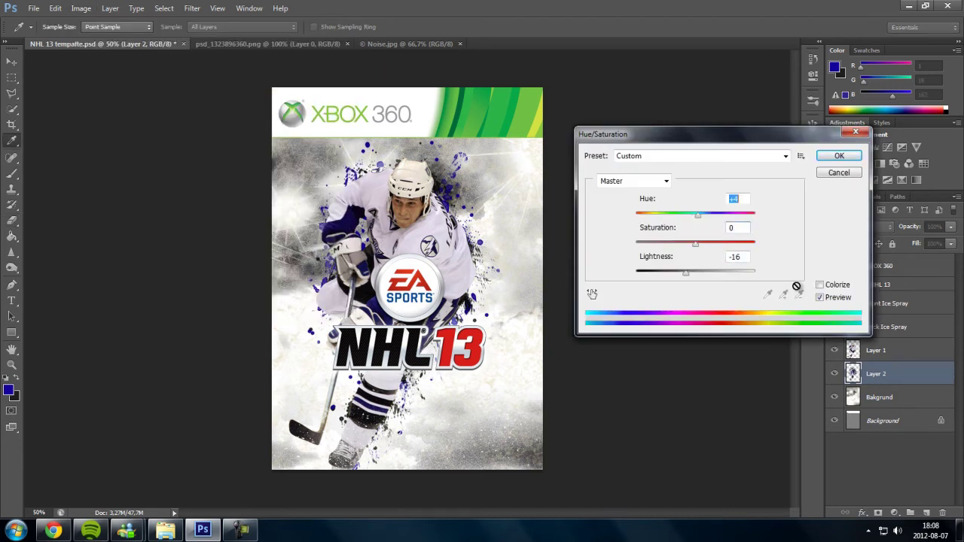
key("Return")
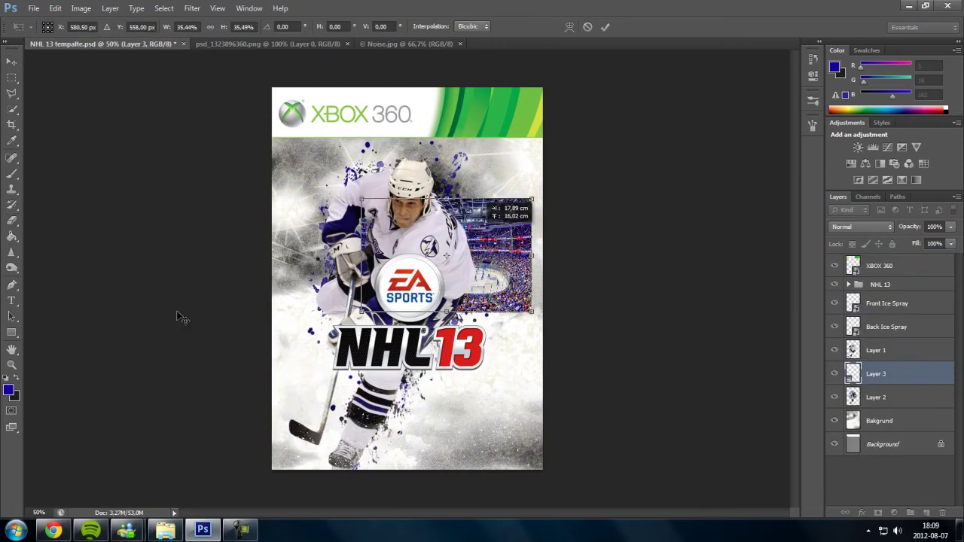
- Tilt the arena photo into the upper right and move its layer below Bakgrund
left_click_drag(184, 286, 155, 287)
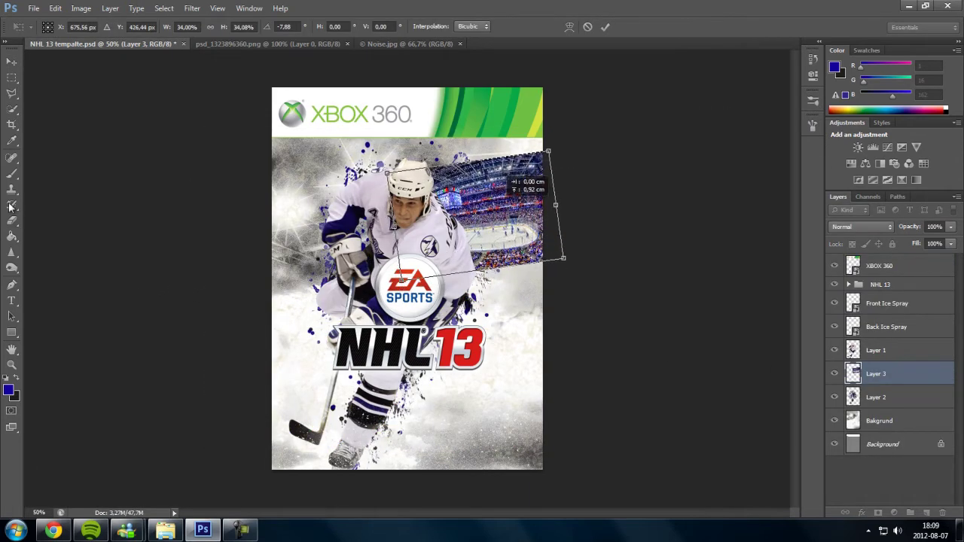
key("Return")
mouse_move(524, 225)
left_mouse_down()
mouse_move(531, 234)
mouse_move(536, 226)
left_mouse_up()
key("shift+Up")
key("shift+Up")
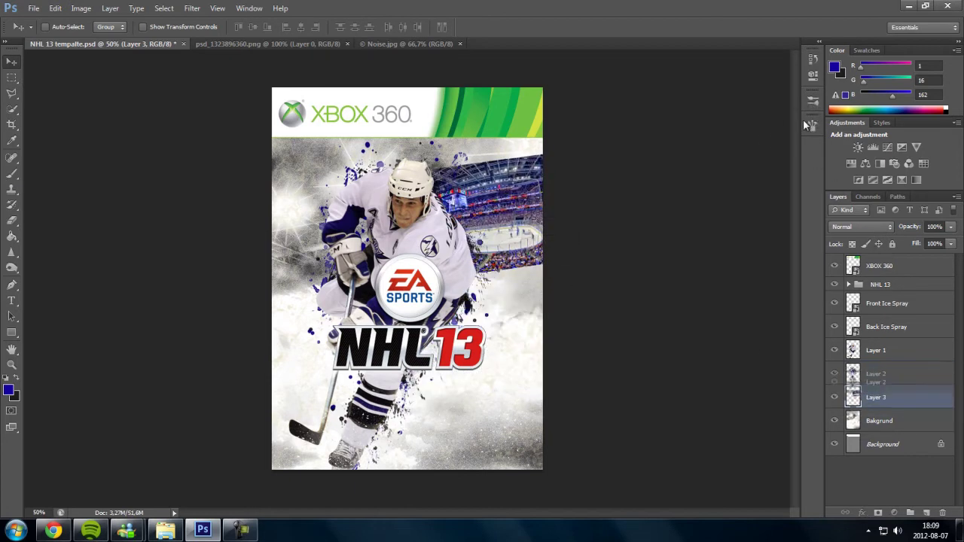
key("ctrl+bracketleft")
- Set up the Eraser on Bakgrund with the 1000 px brush tip
left_click(12, 220)
left_click(879, 397)
key("F5")
scroll(726, 199, "up", 2)
left_click(698, 191)
- Erase Bakgrund's snow at the upper right to reveal the arena crowd
left_click_drag(561, 225, 488, 314)
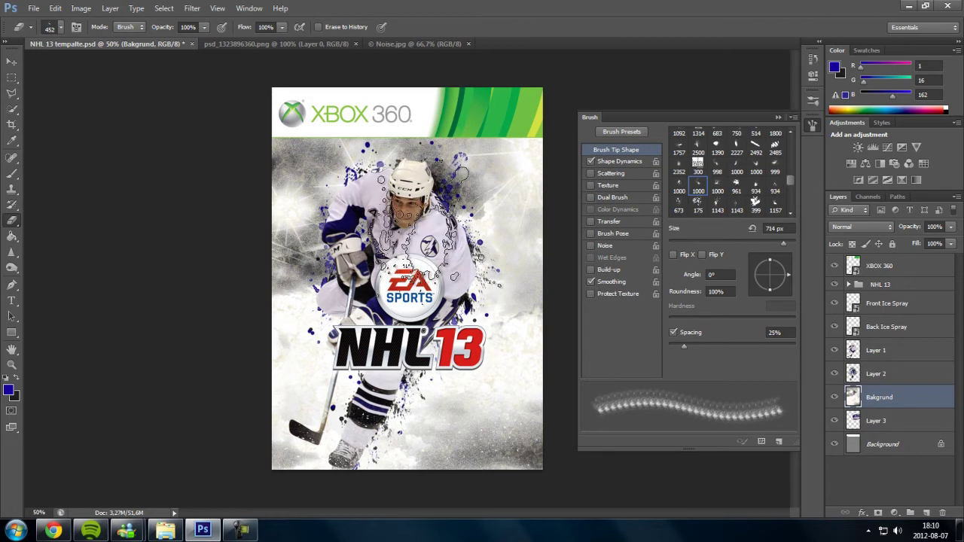
left_click(811, 59)
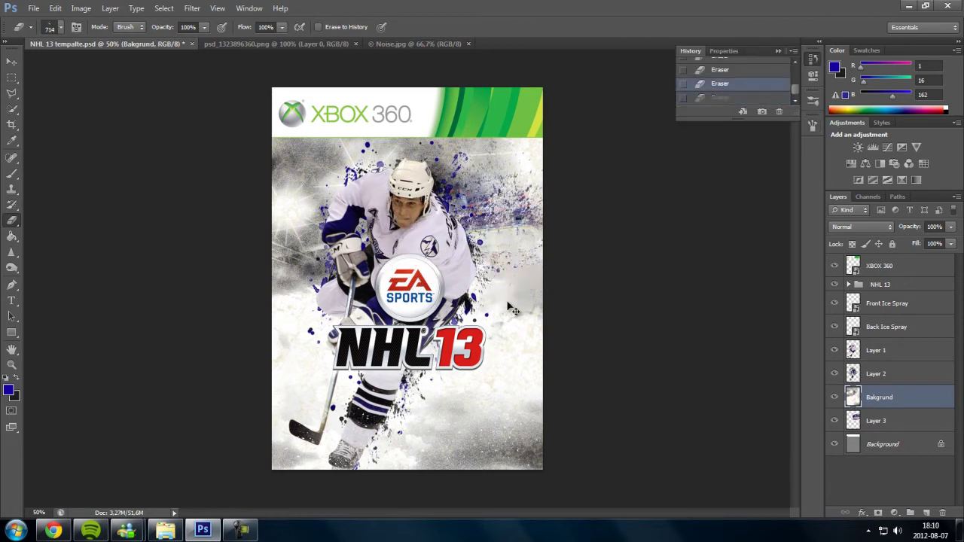
key("F5")
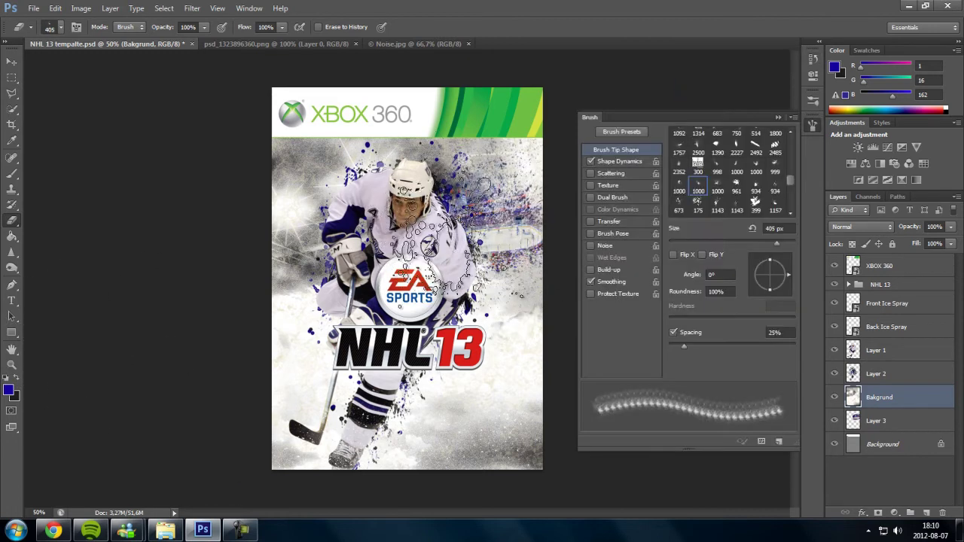
left_click_drag(410, 219, 501, 185)
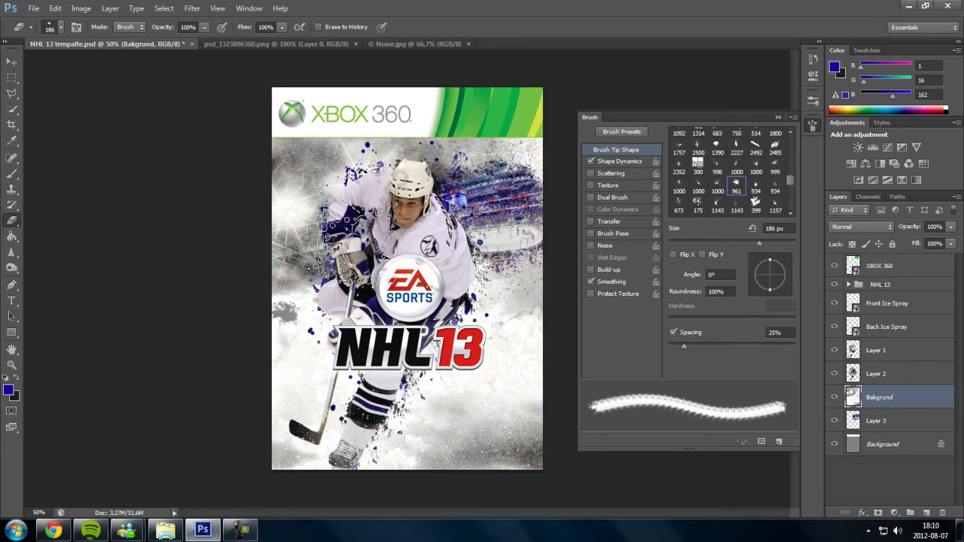
key("F5")
- Darken Layer 3's midtones to about 0.61 with Levels
key("v")
key("alt+bracketleft")
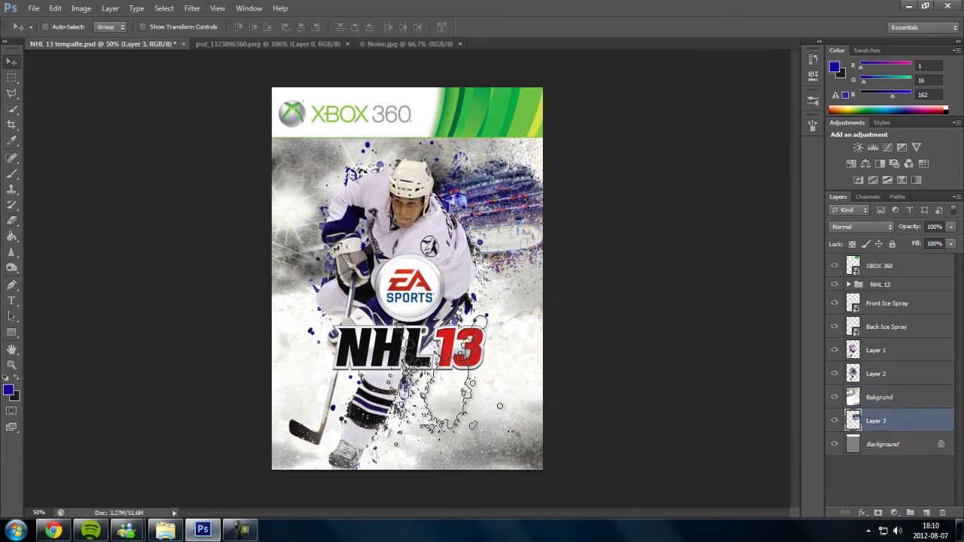
left_click(80, 8)
left_click(226, 49)
left_click_drag(776, 281, 799, 280)
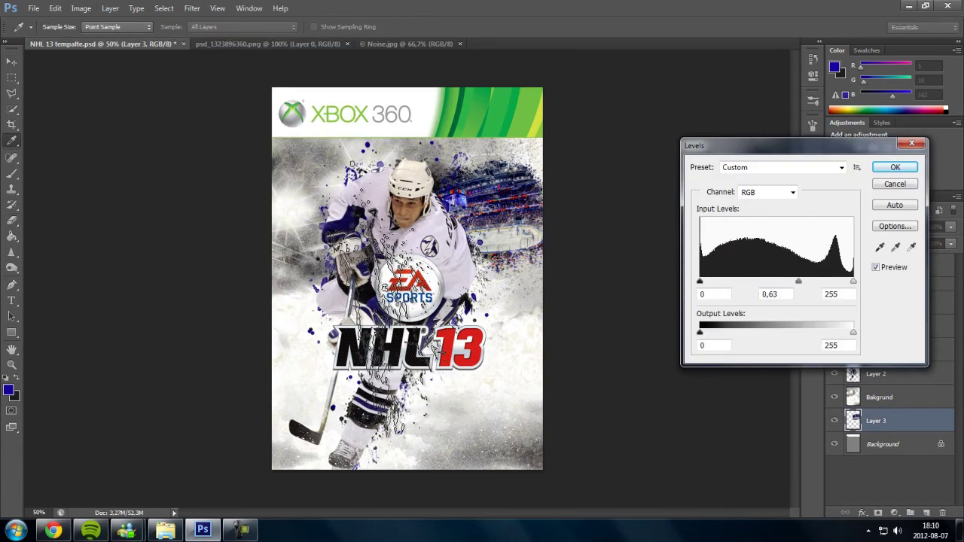
key("Return")
- Raise the arena's lightness and saturation in Hue/Saturation, then add empty Layer 4
key("ctrl+u")
key("Tab")
key("Tab")
key("Up")
key("Up")
key("Up")
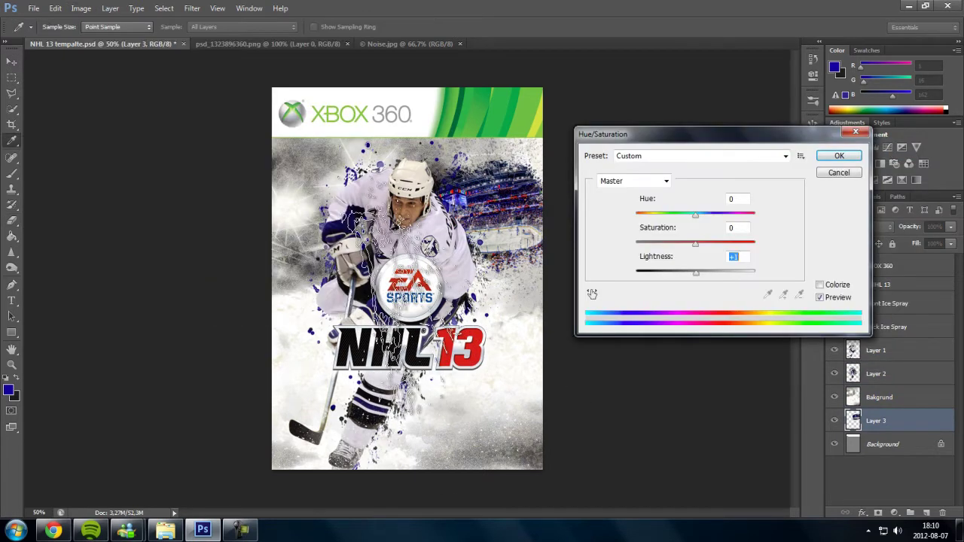
key("shift+Tab")
key("Up")
key("Return")
key("ctrl+shift+alt+n")
- Paint dark shading over the upper-right arena with a 106 px brush
key("b")
left_click(60, 27)
left_click_drag(45, 54, 57, 54)
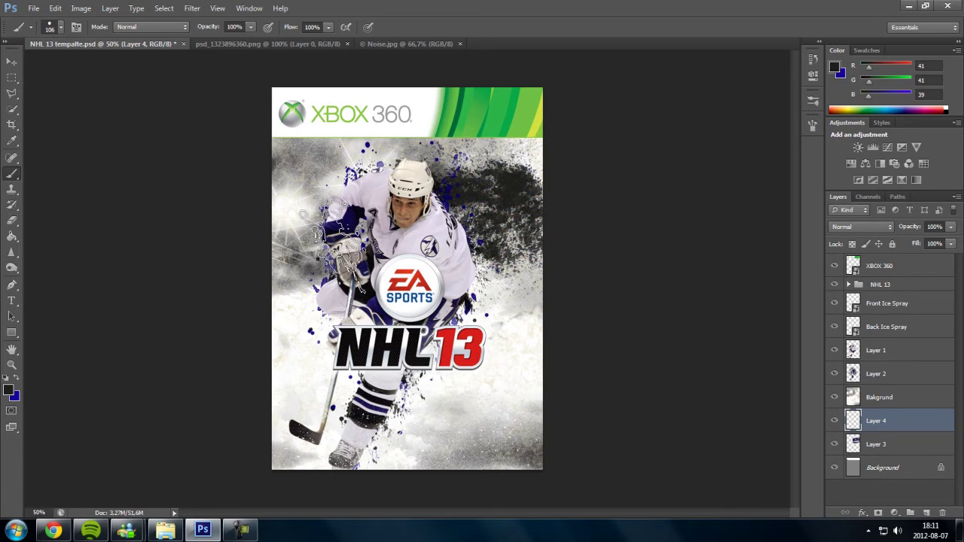
left_click_drag(340, 239, 350, 240)
- Set Layer 4 to Overlay blending and apply Hue/Saturation Lightness +10
left_click(862, 226)
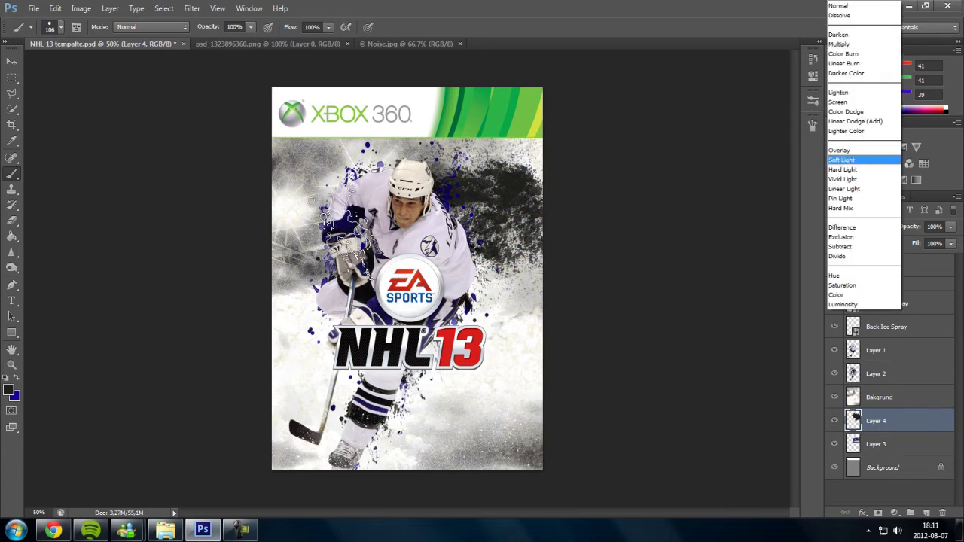
left_click(81, 8)
left_click(248, 101)
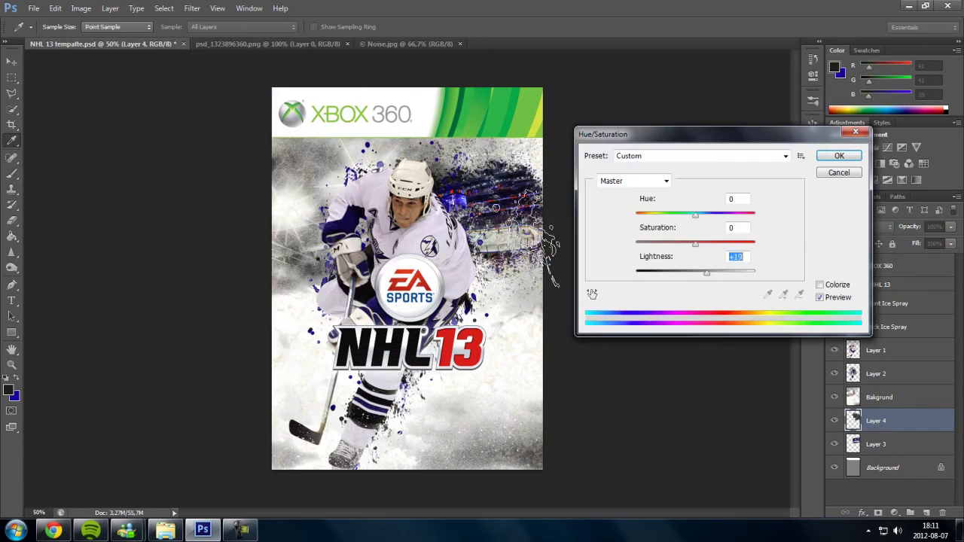
key("Return")
- Step through the layers with the Move tool, ending on Layer 1
key("v")
key("alt+bracketleft")
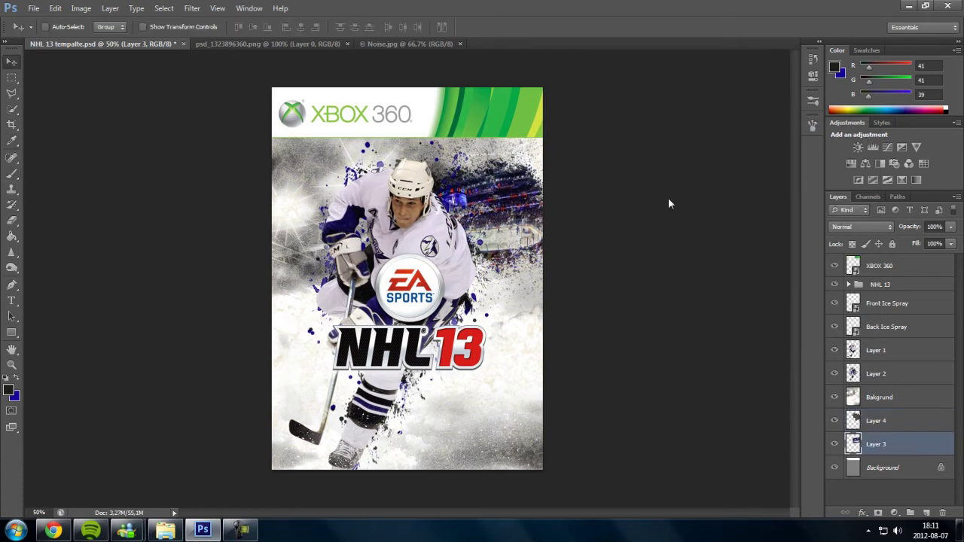
key("alt+bracketright")
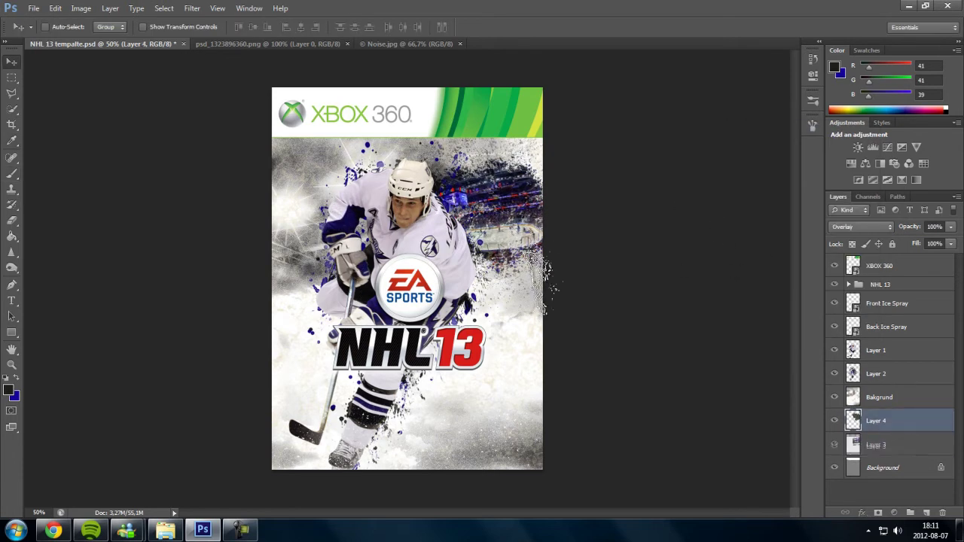
left_click(875, 374)
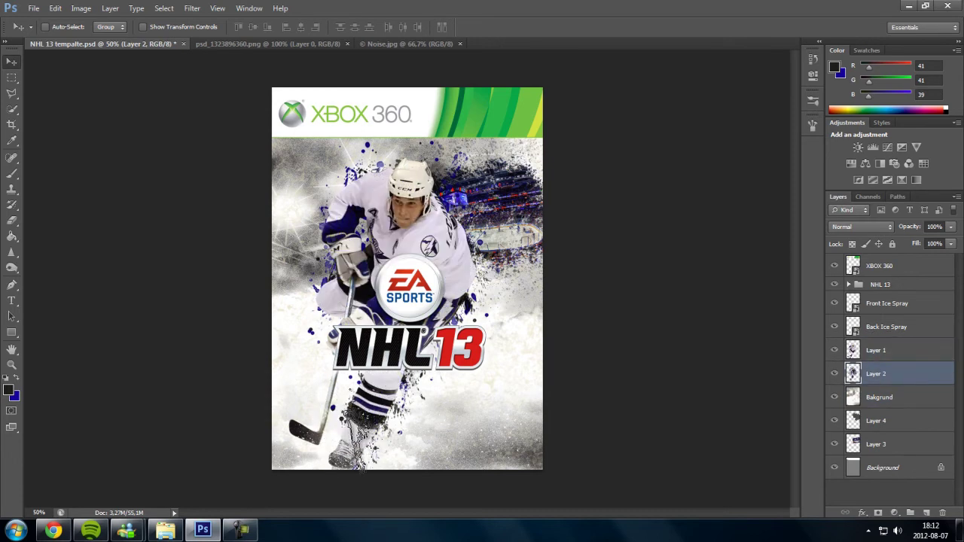
left_click(876, 350)
key("r")
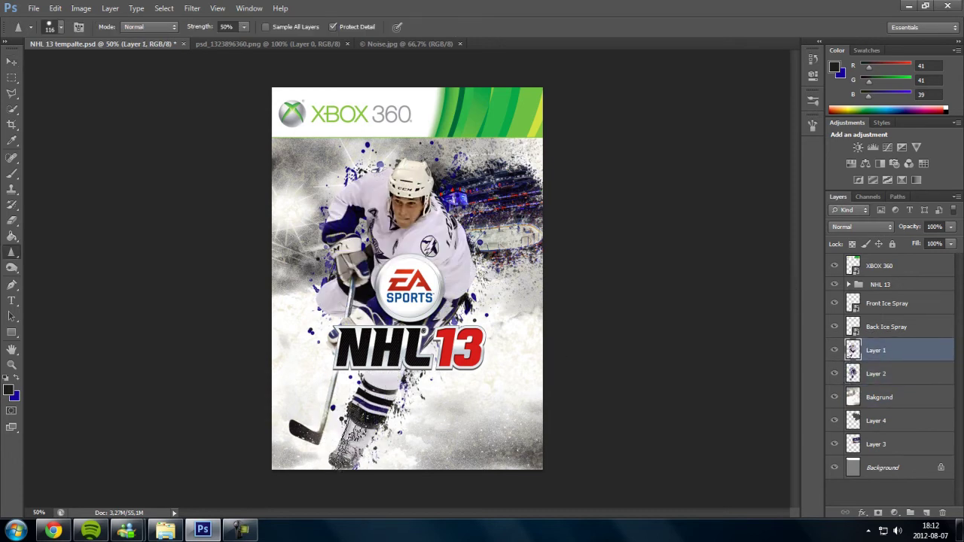
key("o")
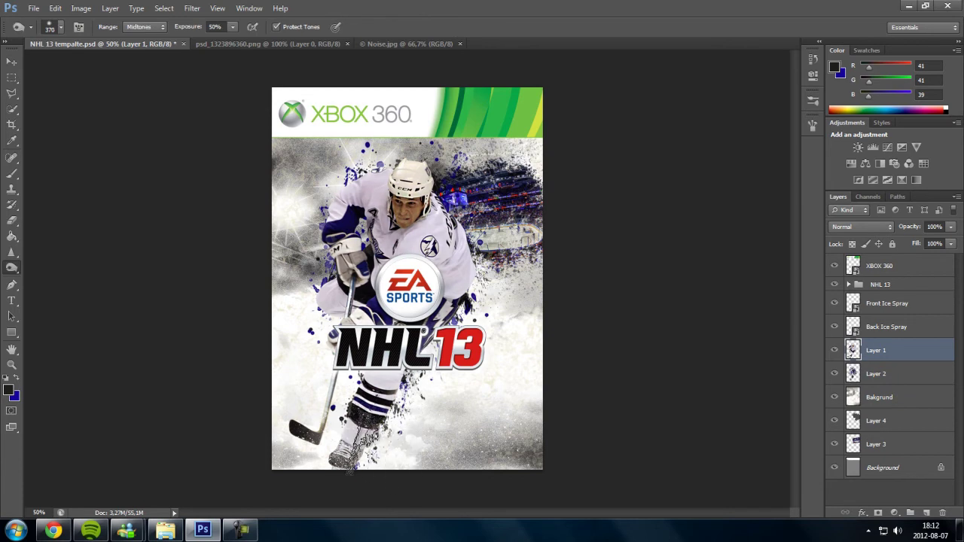
key("alt+bracketleft")
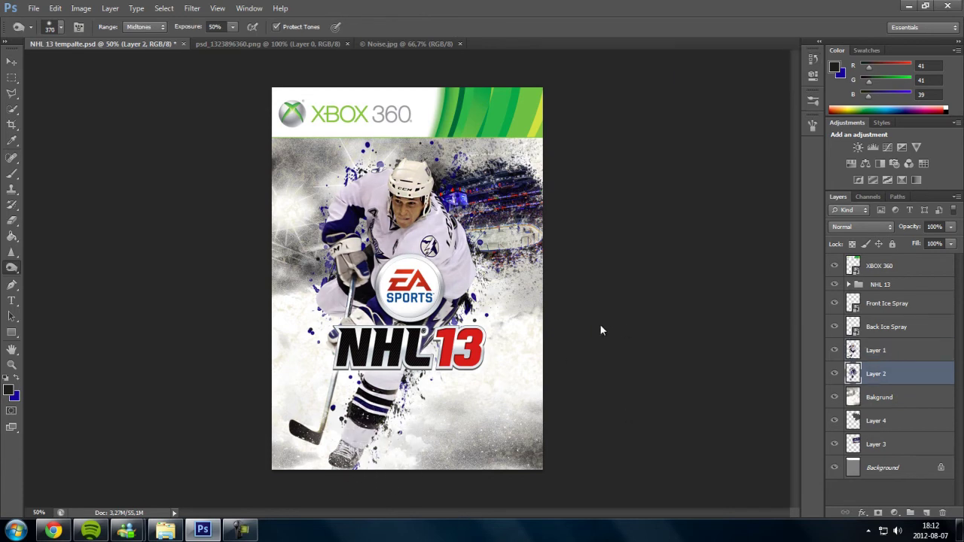
key("r")
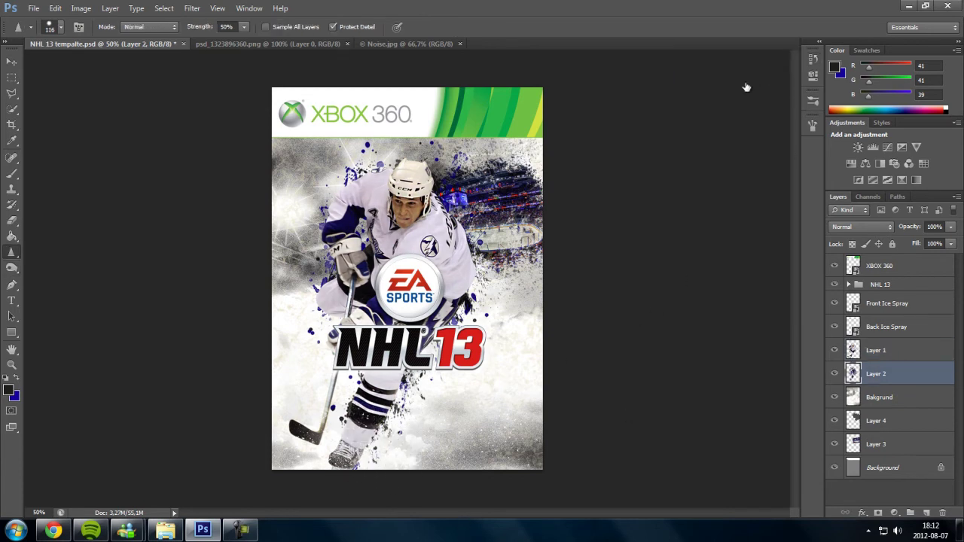
key("alt+bracketleft")
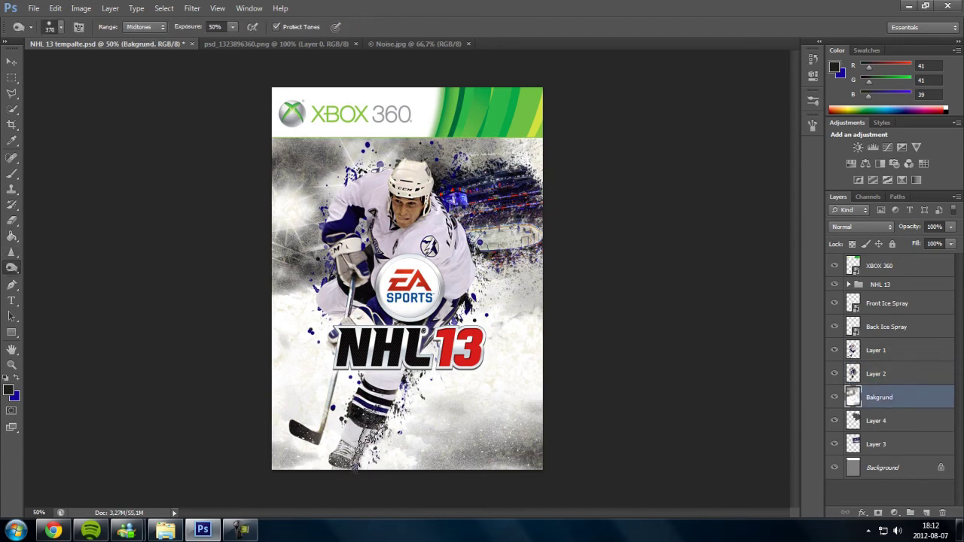
key("o")
key("r")
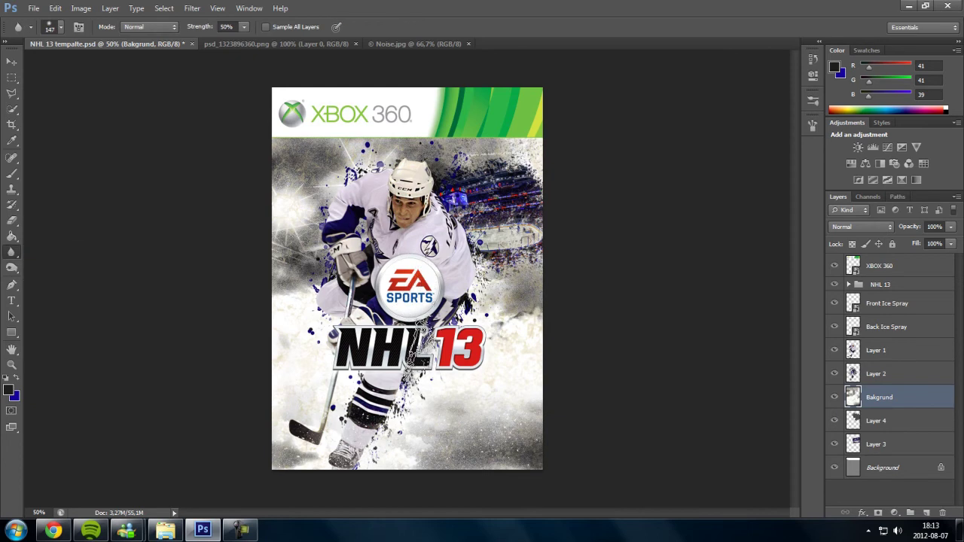
key("alt+bracketright")
key("alt+bracketright")
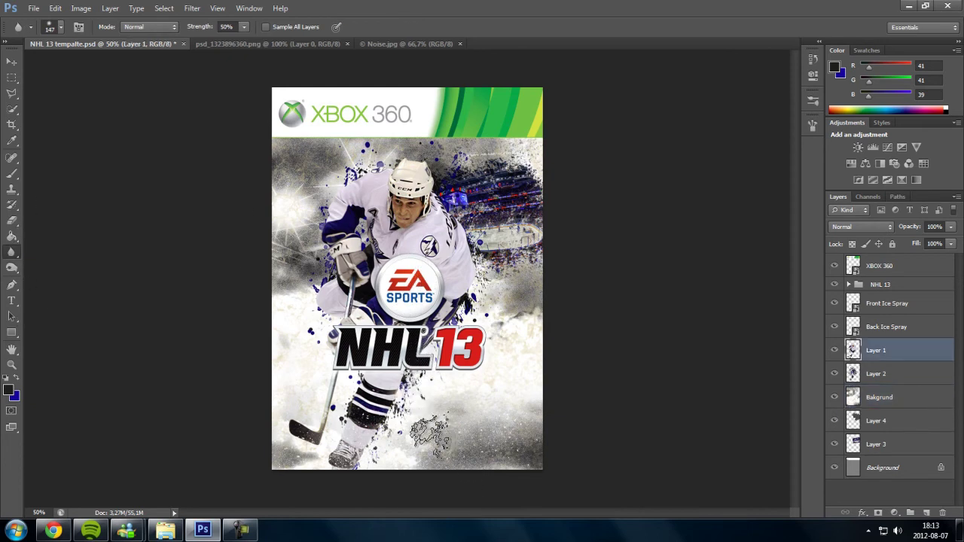
key("alt+bracketleft")
key("alt+bracketleft")
key("alt+bracketleft")
key("alt+bracketleft")
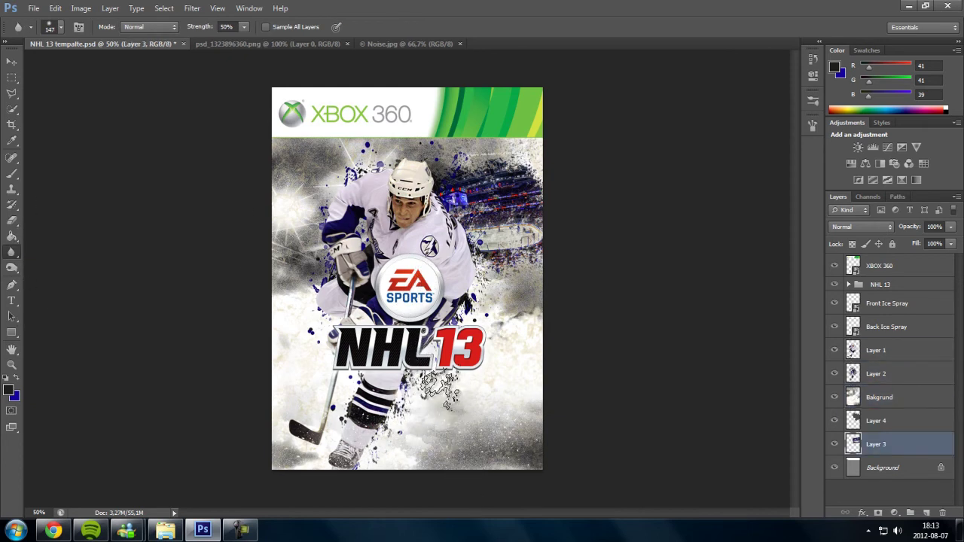
key("alt+bracketright")
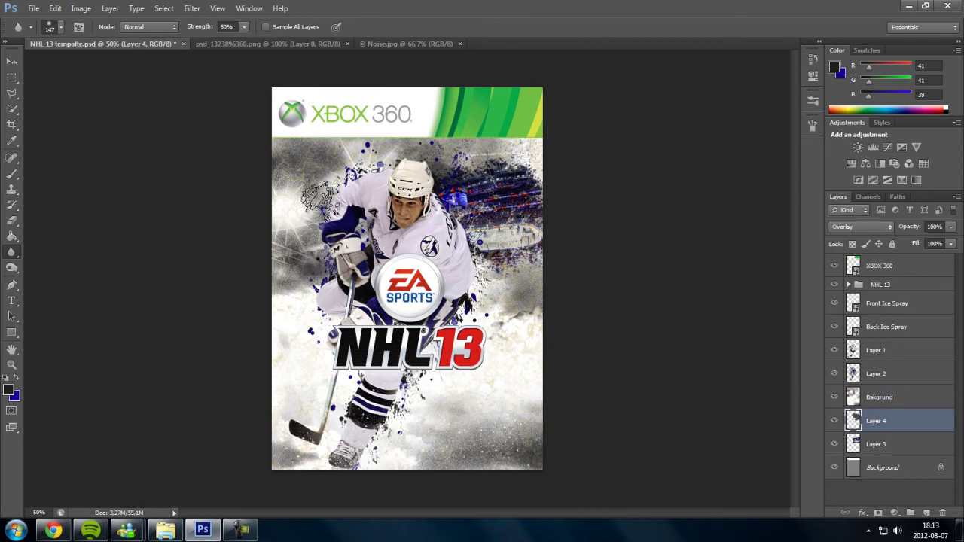
key("ctrl+l")
key("Escape")
key("v")
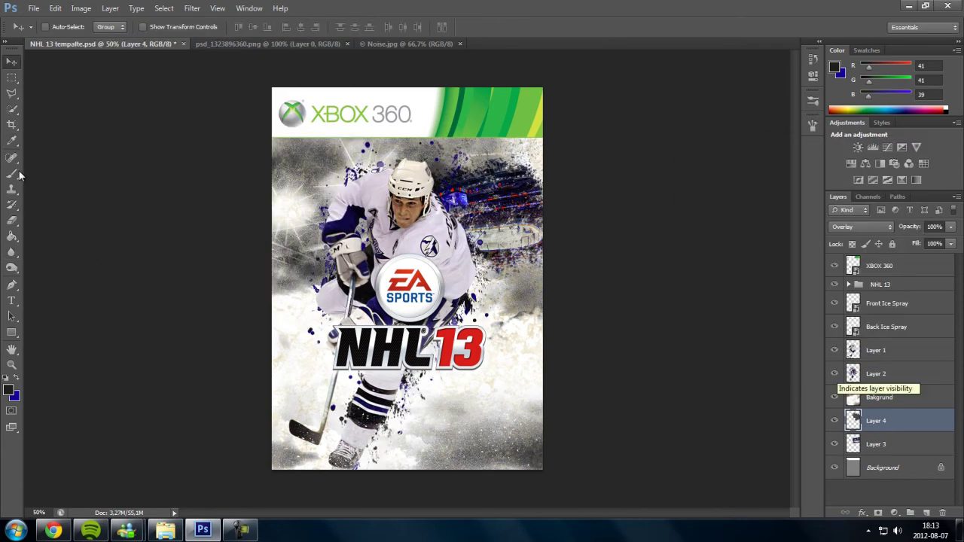
- Delete Layer 2's blue splatter and create a new empty Layer 5
key("alt+bracketleft")
key("s")
key("b")
key("F5")
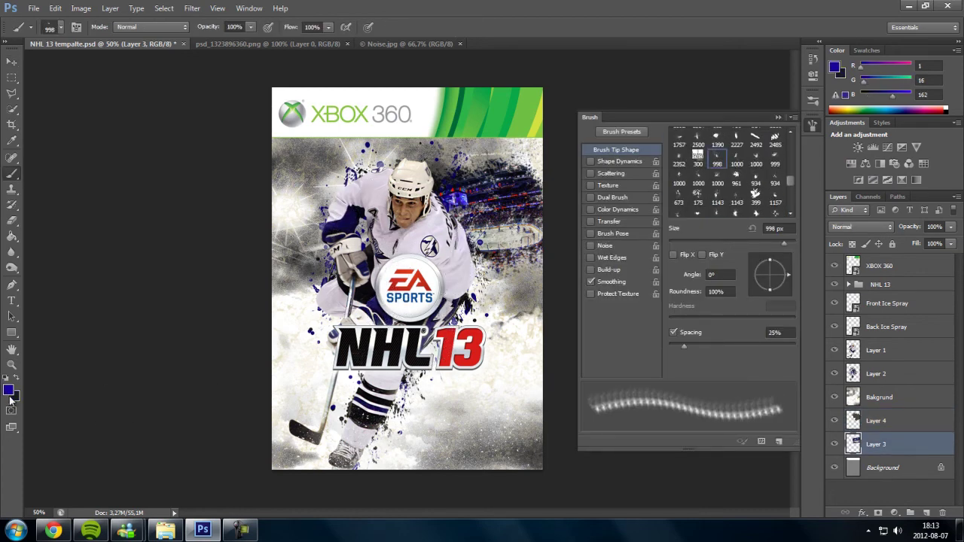
key("alt+bracketright")
key("alt+bracketright")
key("alt+bracketright")
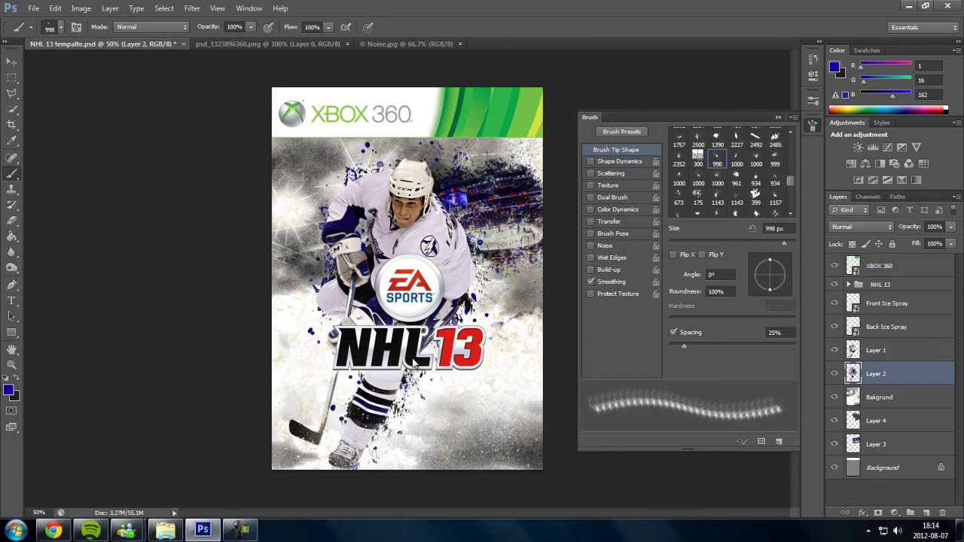
key("Delete")
key("ctrl+shift+alt+n")
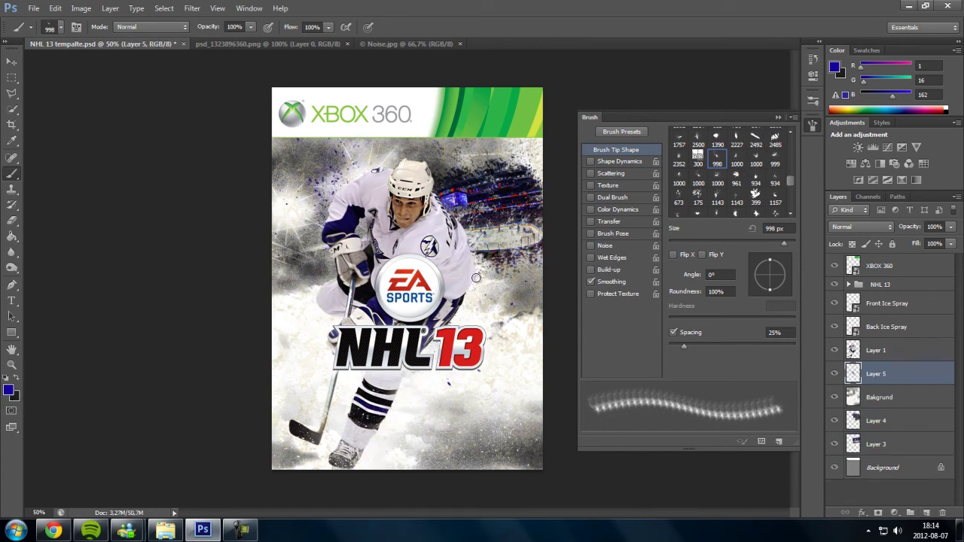
- Choose the 1000 px splatter tip rotated to -45°, shrunk to 929 px
key("period")
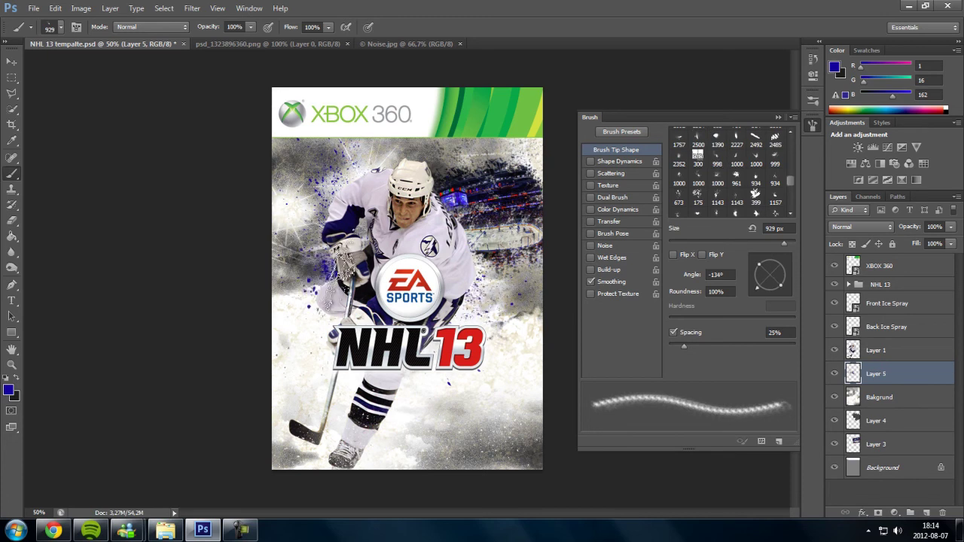
key("period")
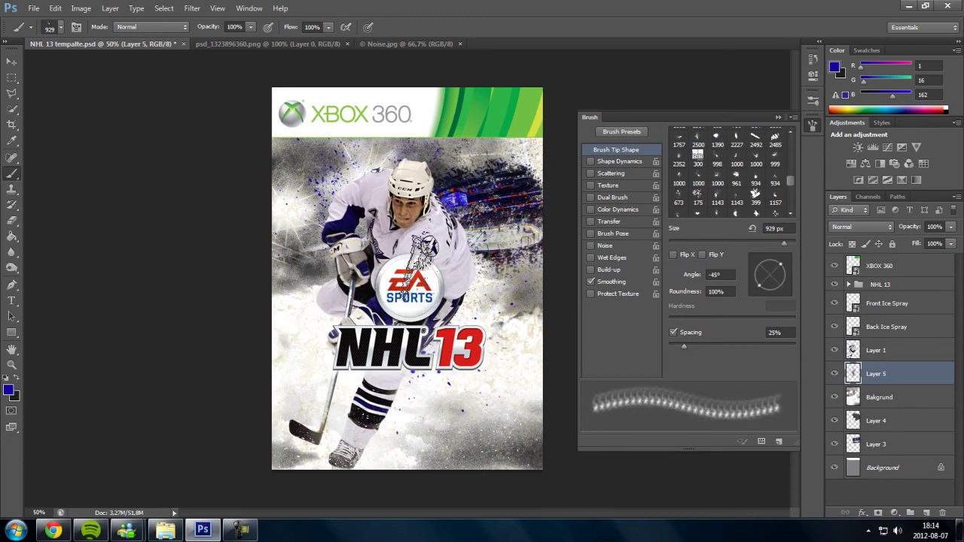
key("period")
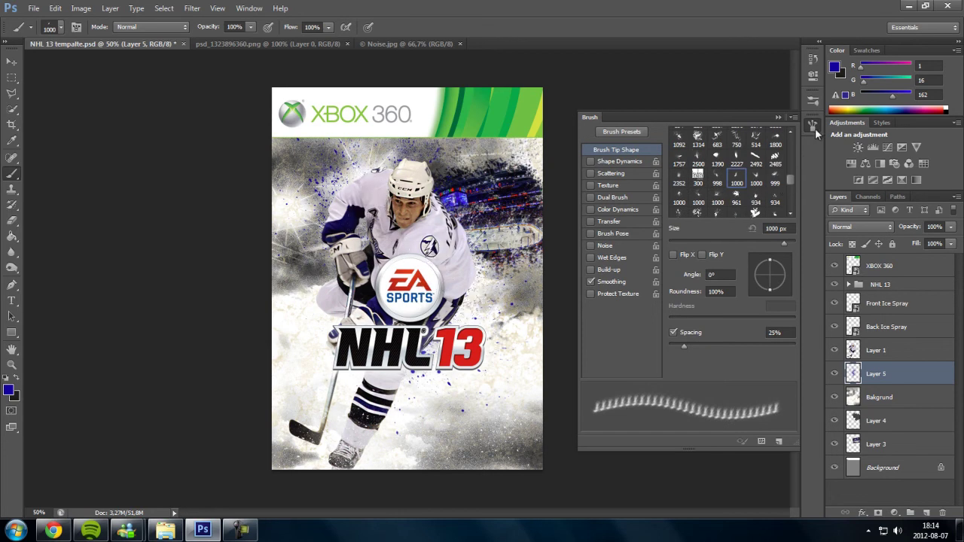
key("bracketleft")
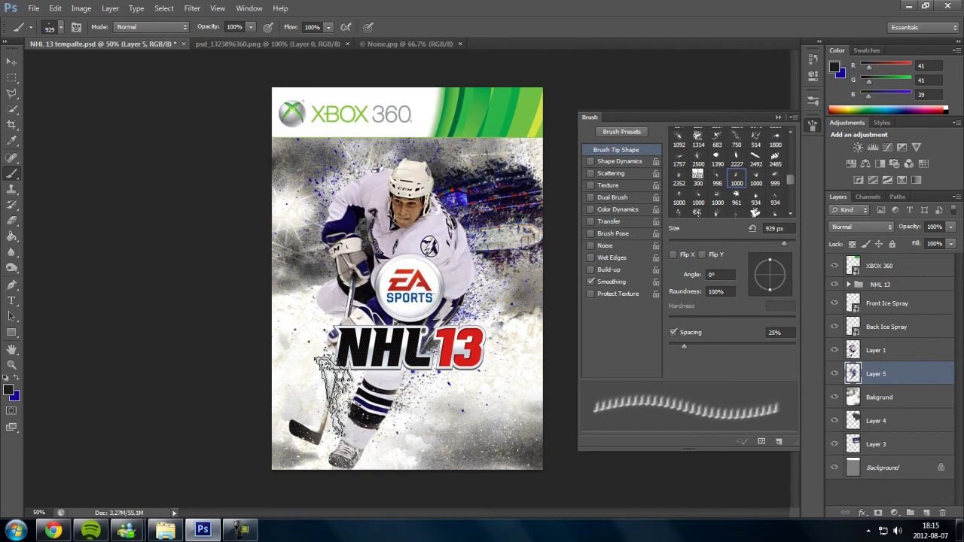
- Give the Eraser the 1000 px splatter tip shrunk to 452 px
key("e")
key("comma")
key("bracketleft")
key("bracketleft")
key("bracketleft")
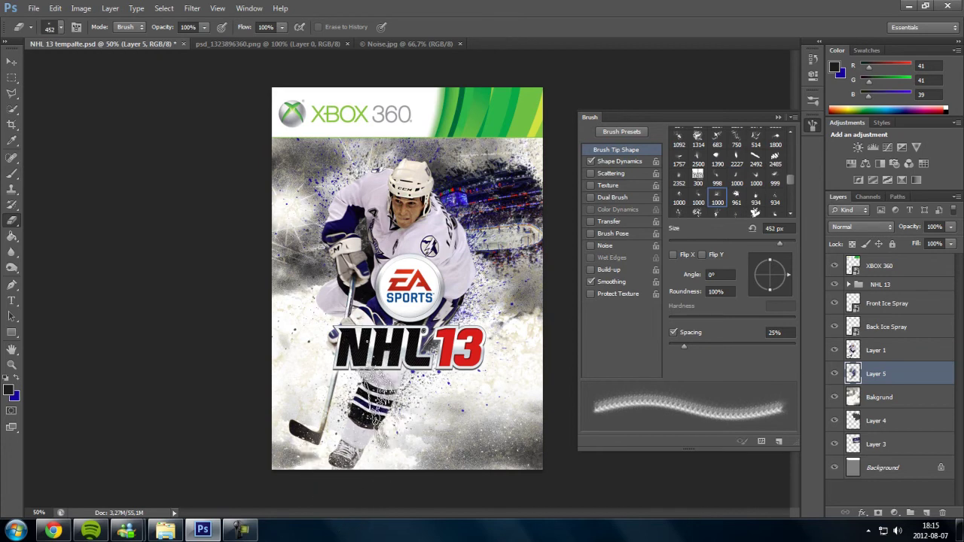
key("F5")
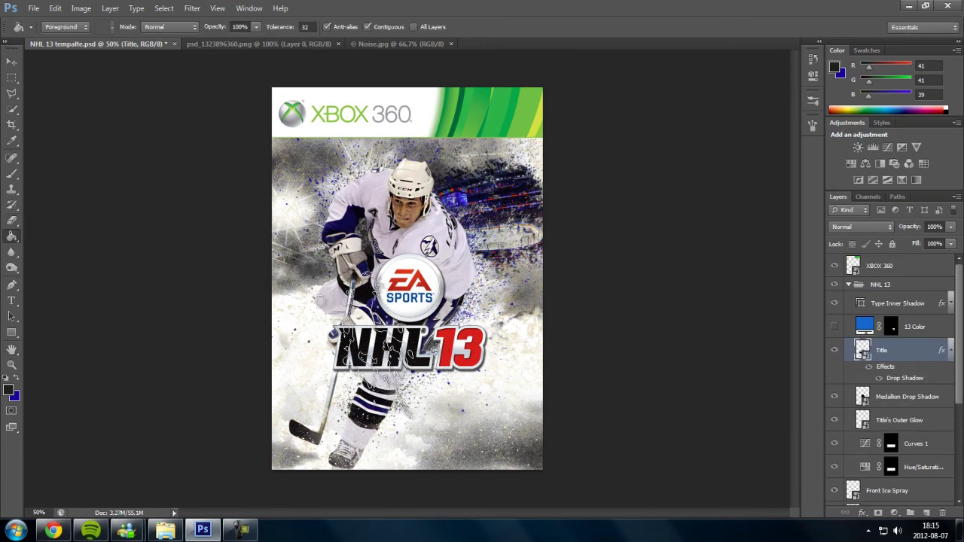
- Deselect and burn the Bakgrund area behind the NHL 13 title darker
key("v")
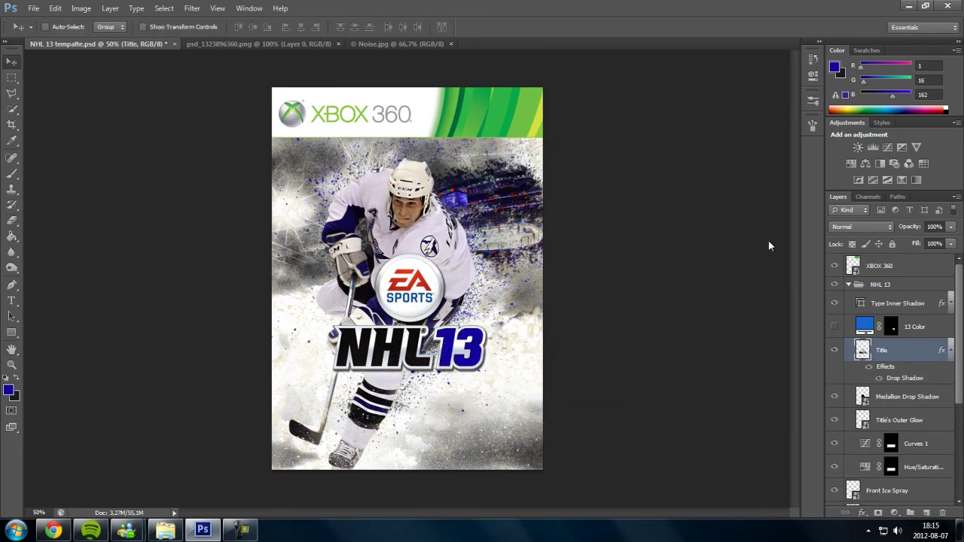
key("g")
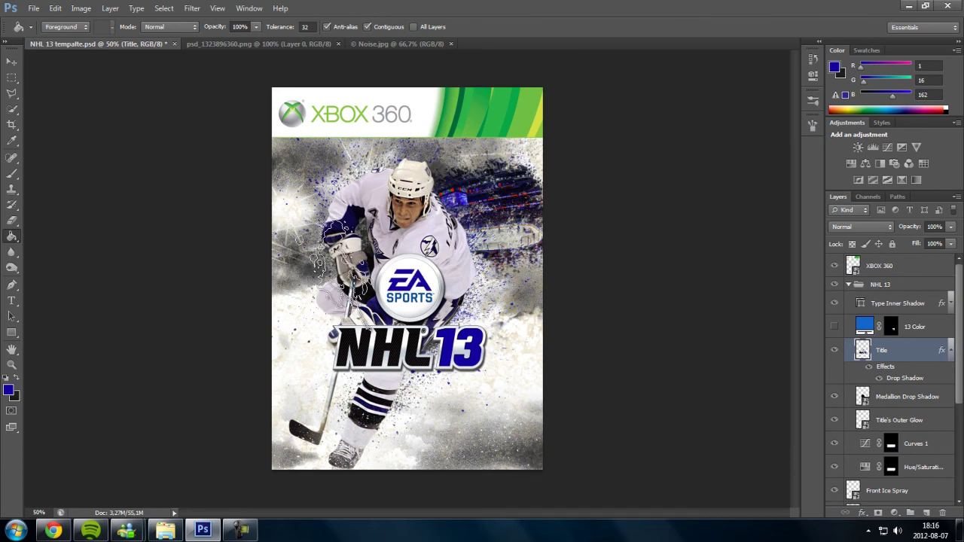
left_click(11, 61)
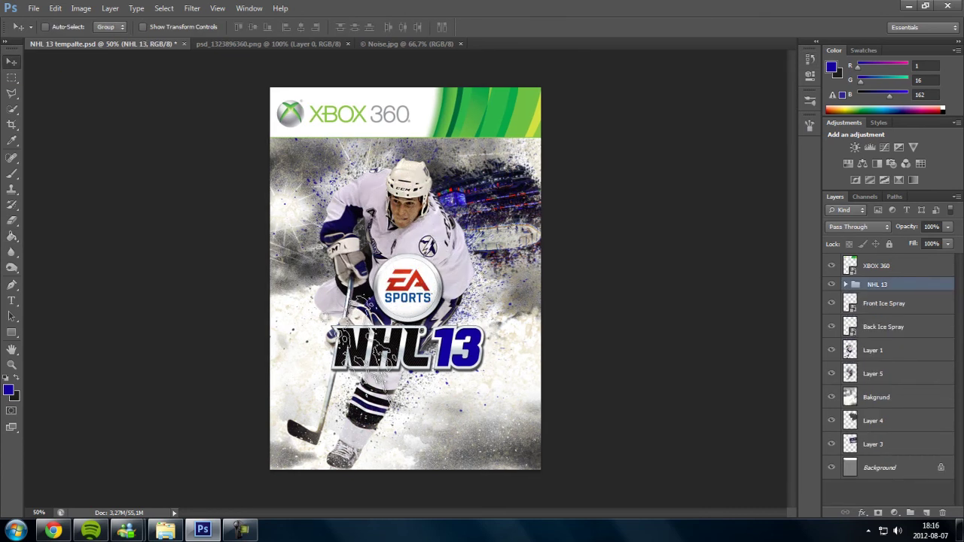
key("alt+bracketleft")
key("alt+bracketleft")
key("o")
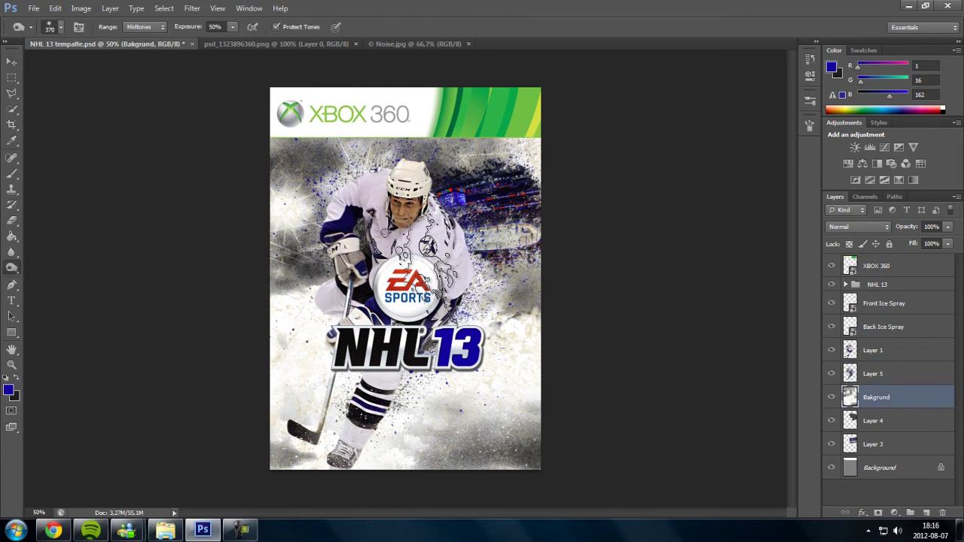
key("ctrl+d")
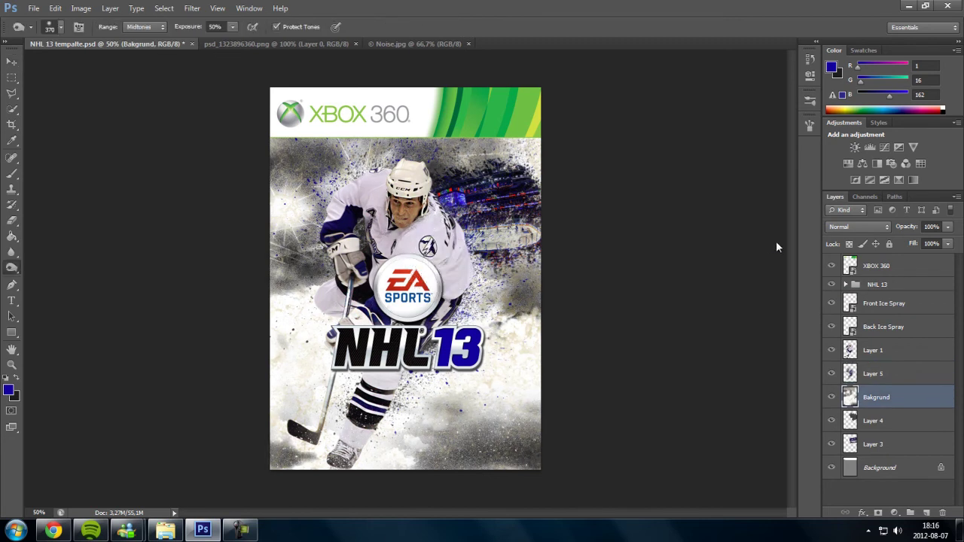
left_click_drag(422, 343, 398, 359)
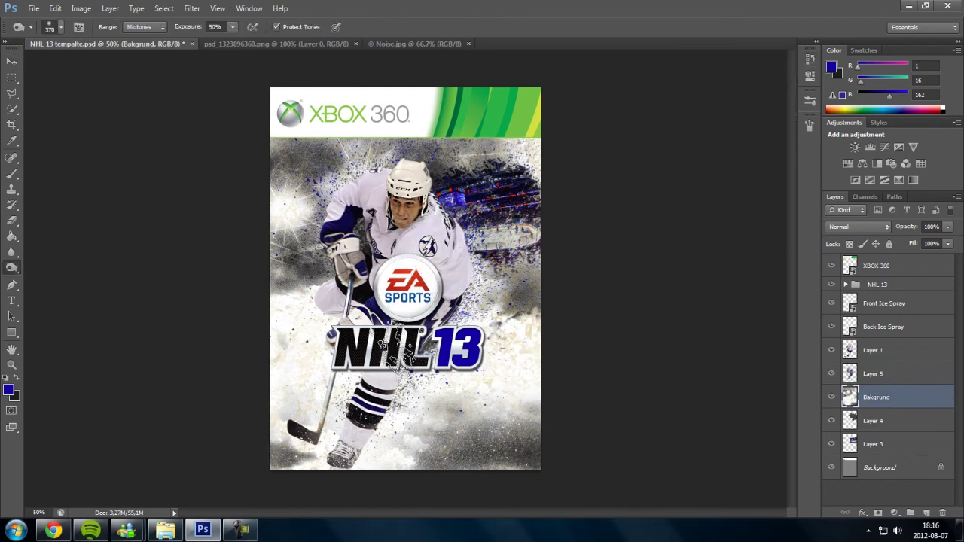
- Blur the snow near the skates on Bakgrund
key("p")
key("r")
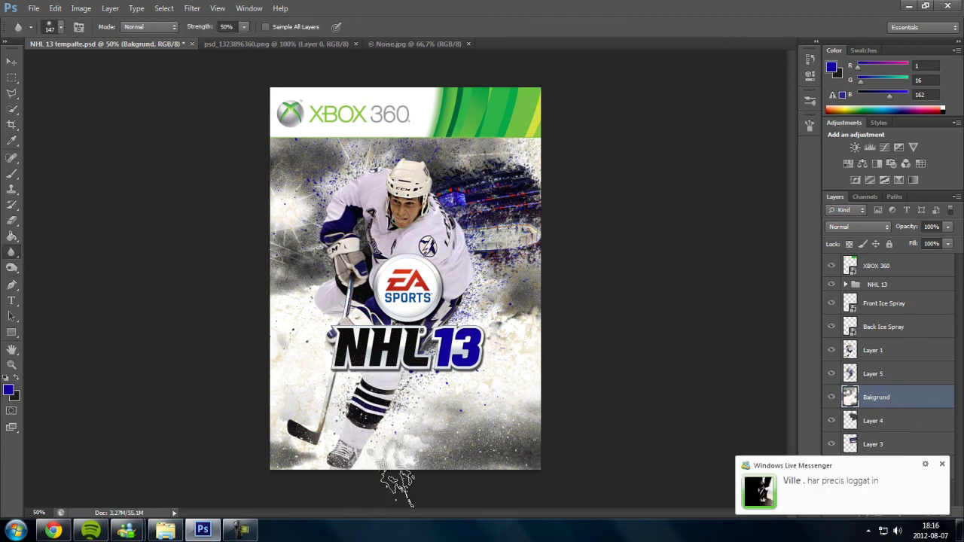
key("v")
key("alt+i")
key("Down")
key("Escape")
- Set the foreground to red (R 168) and select the title layers for the 13
key("i")
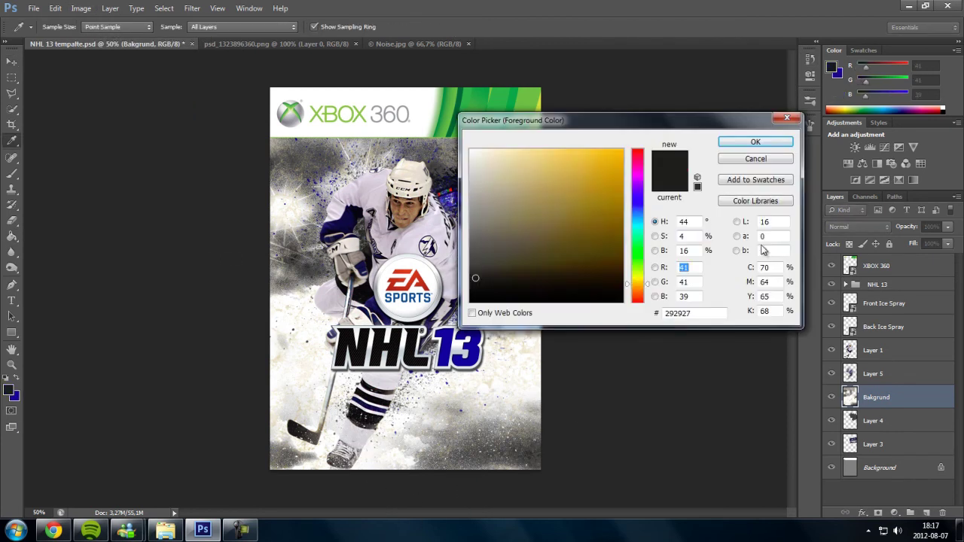
type("168")
key("Return")
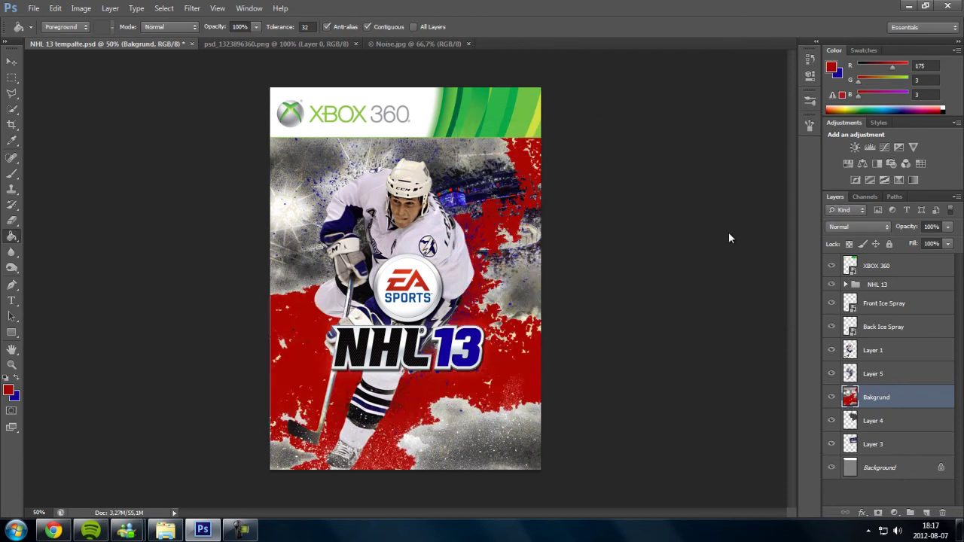
key("alt+bracketright")
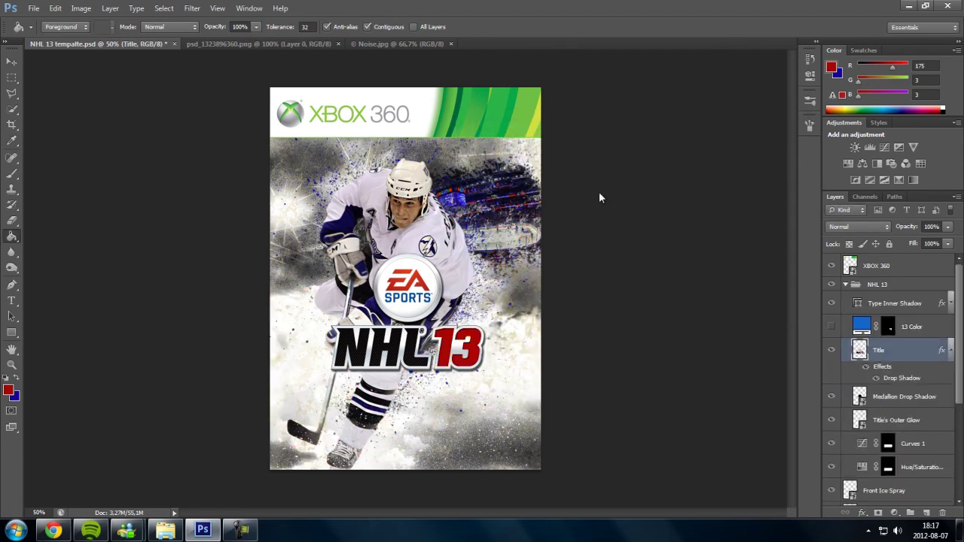
key("v")
left_click(489, 403, "ctrl")
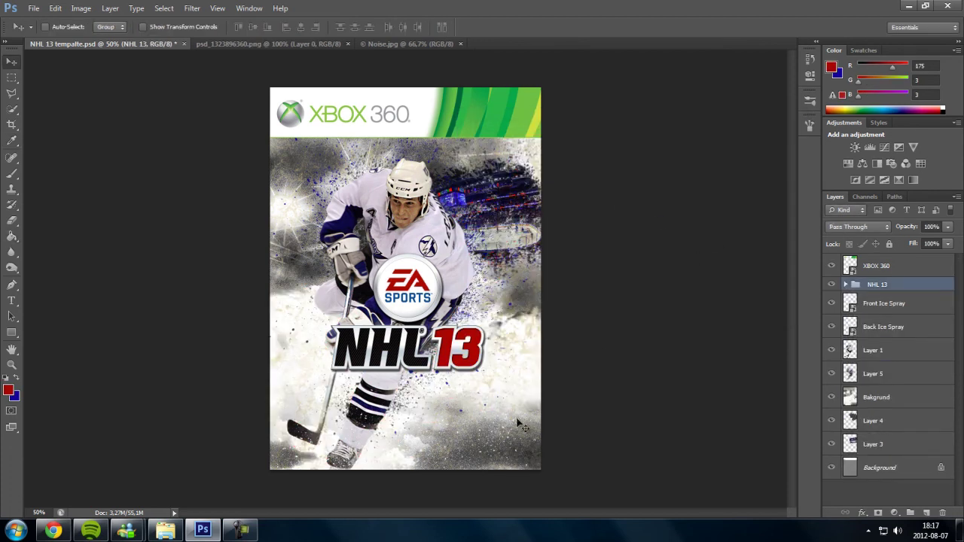
key("alt+bracketright")
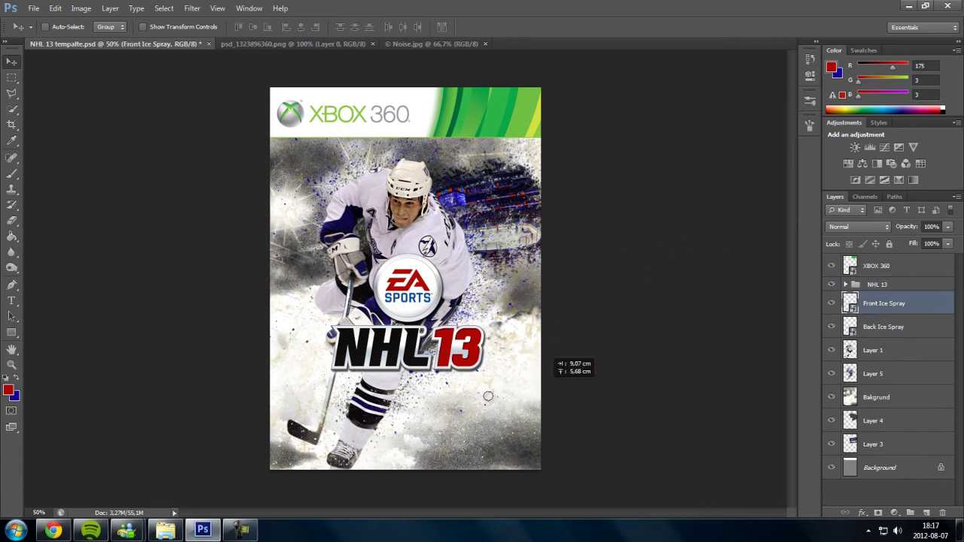
- Give the player layer (Layer 1) a drop shadow and nudge it slightly right and down
left_click(481, 381, "ctrl")
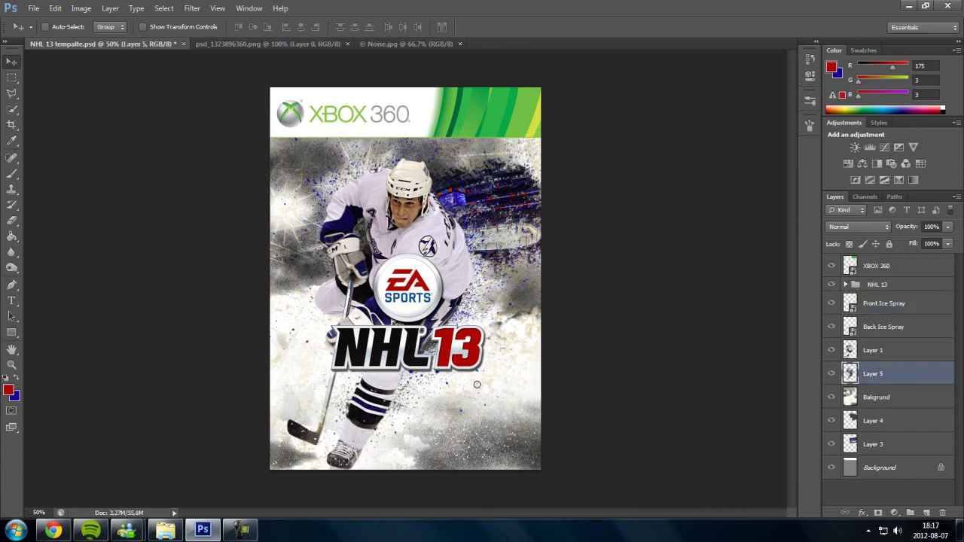
key("F2")
key("Return")
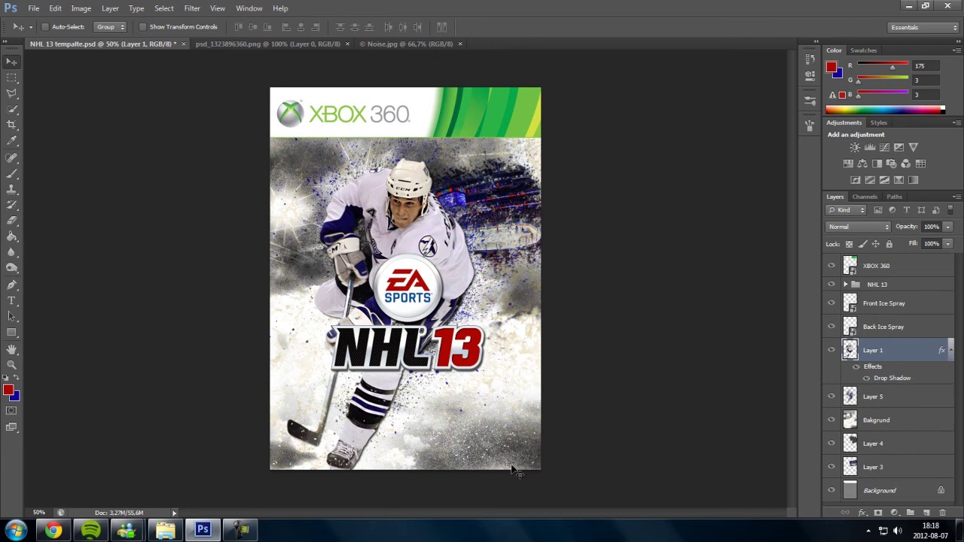
left_click_drag(512, 468, 517, 472)
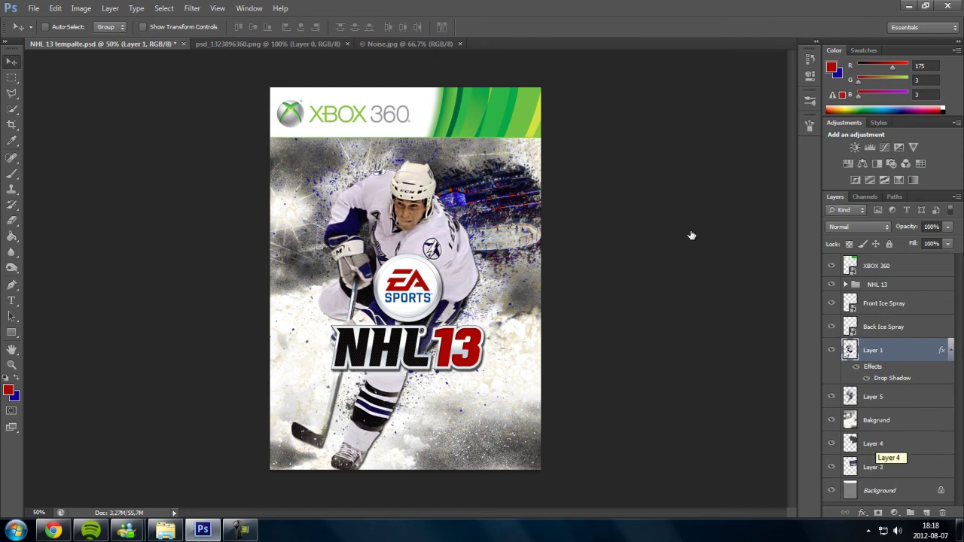
- Adjust the Bakgrund layer's lightness with Hue/Saturation
key("alt+bracketleft")
key("alt+bracketleft")
left_click(81, 8)
left_click(241, 98)
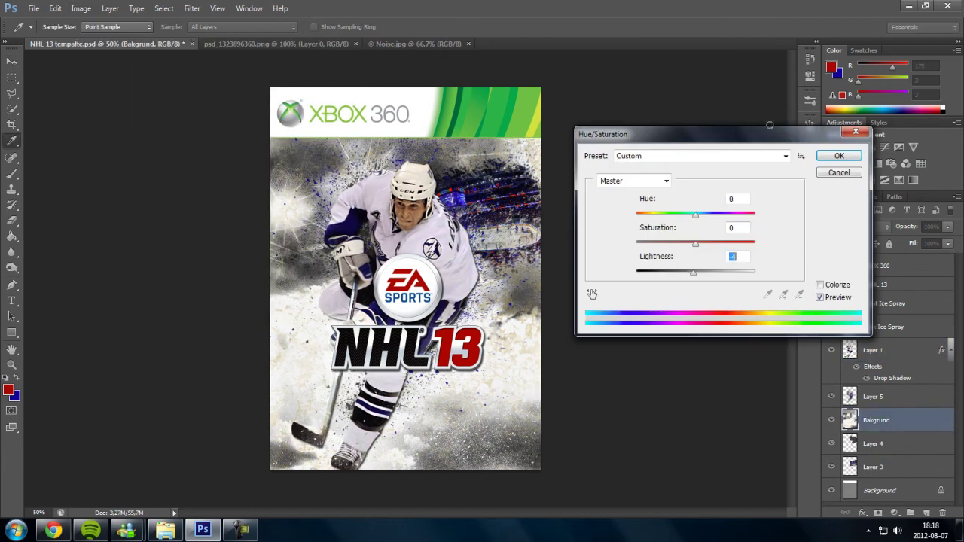
key("Return")
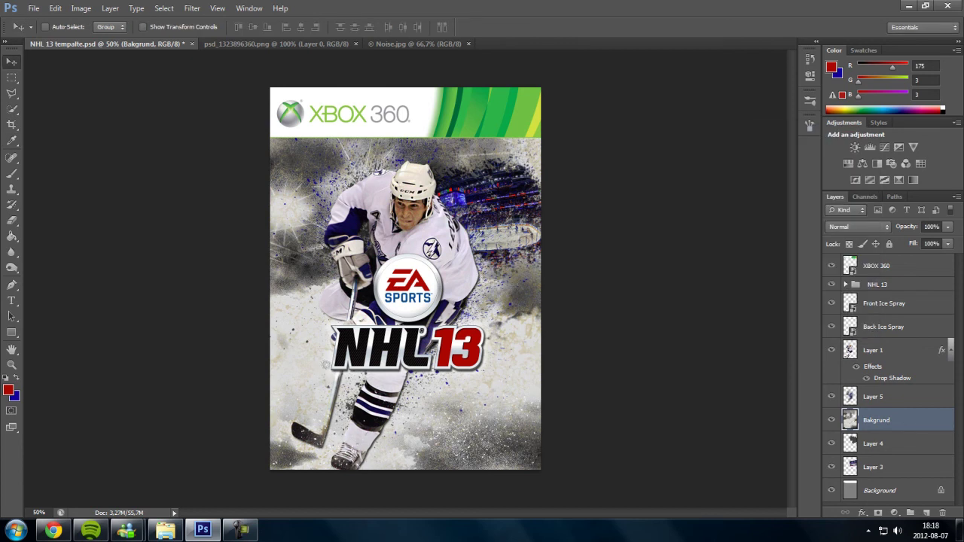
- Set the player layer's Hue/Saturation lightness to +2
key("alt+bracketright")
key("alt+bracketright")
left_click(80, 8)
left_click(240, 98)
key("Down")
key("Down")
key("Down")
key("Return")
- Apply a Vibrance adjustment to the player layer
key("alt+i")
key("j")
key("Return")
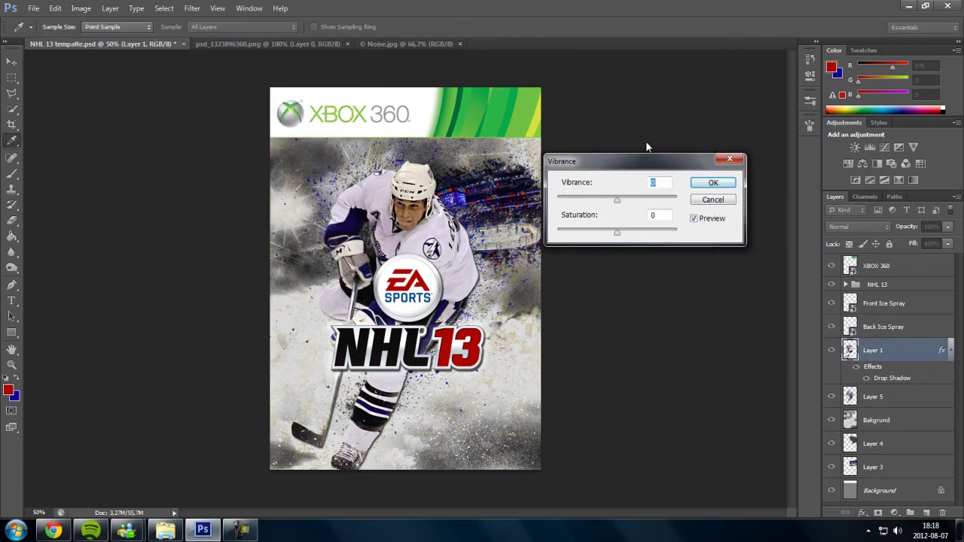
key("Return")
key("v")
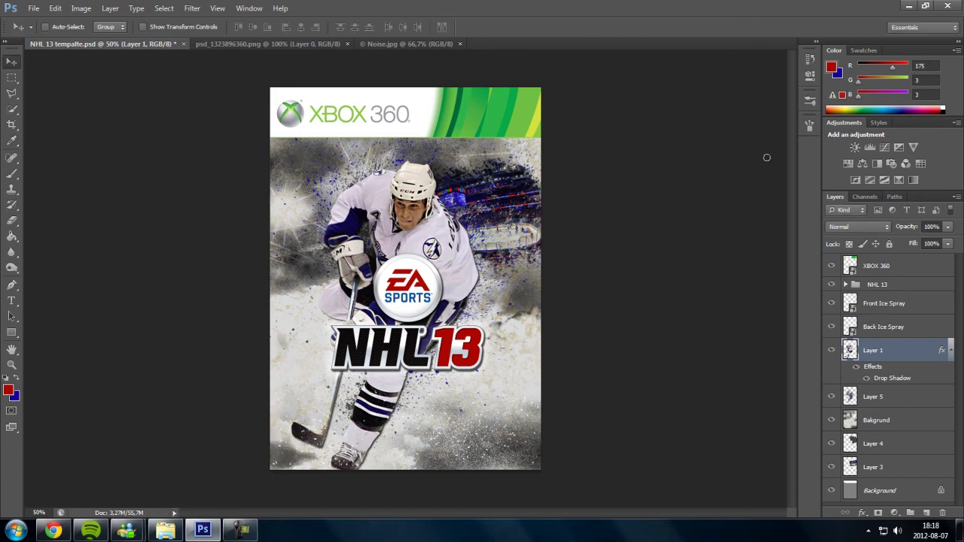